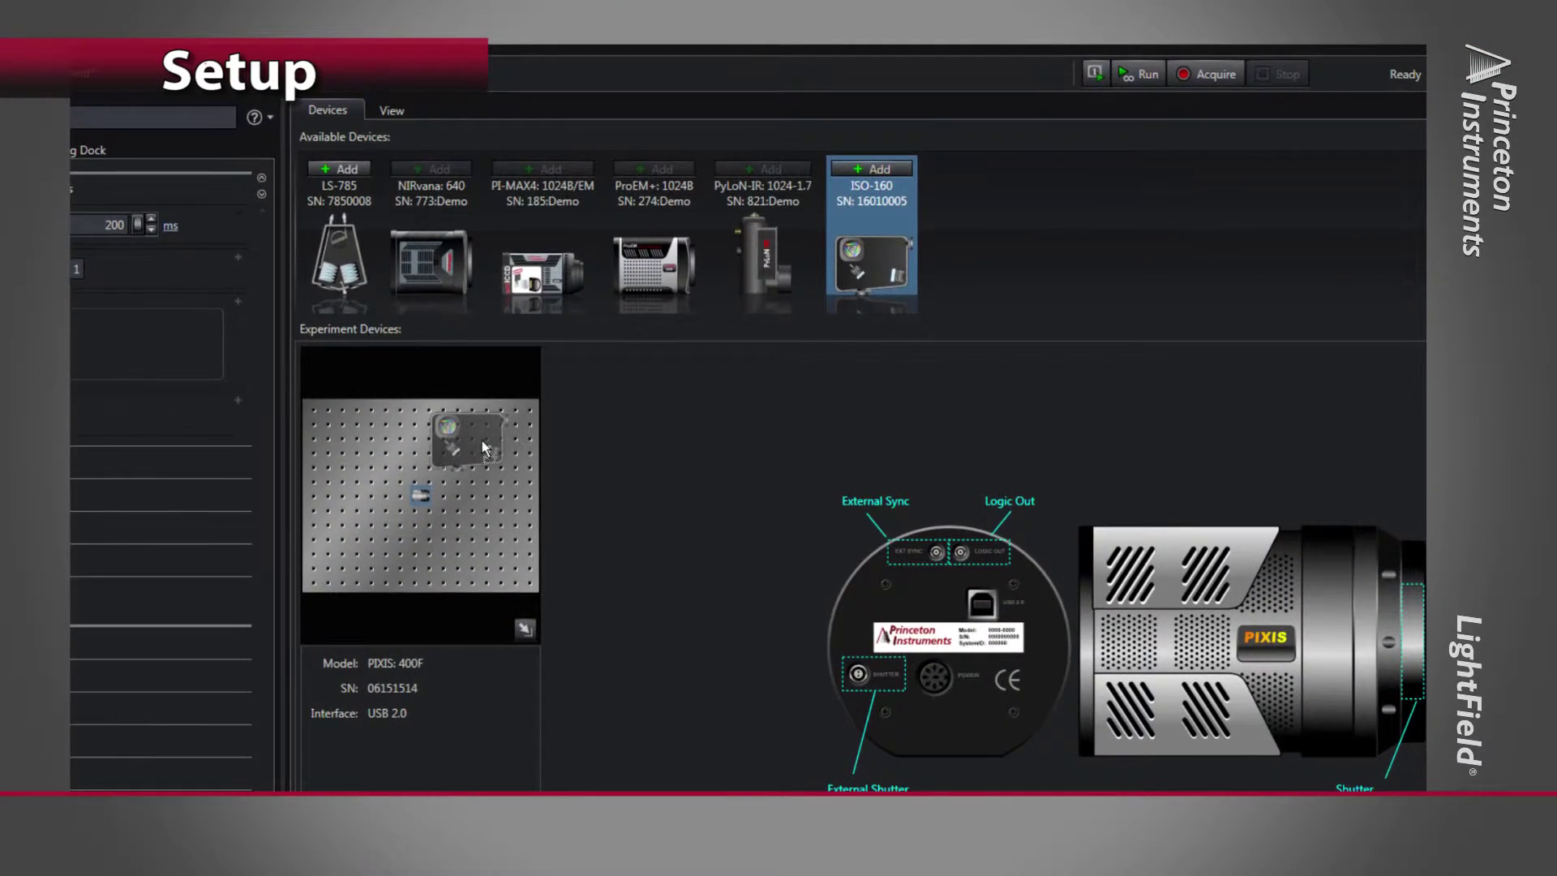
# - Place the ISO-160 spectrograph on the optical table and mount the PIXIS camera on its port
pyautogui.moveTo(821, 236); pyautogui.dragTo(482, 440)
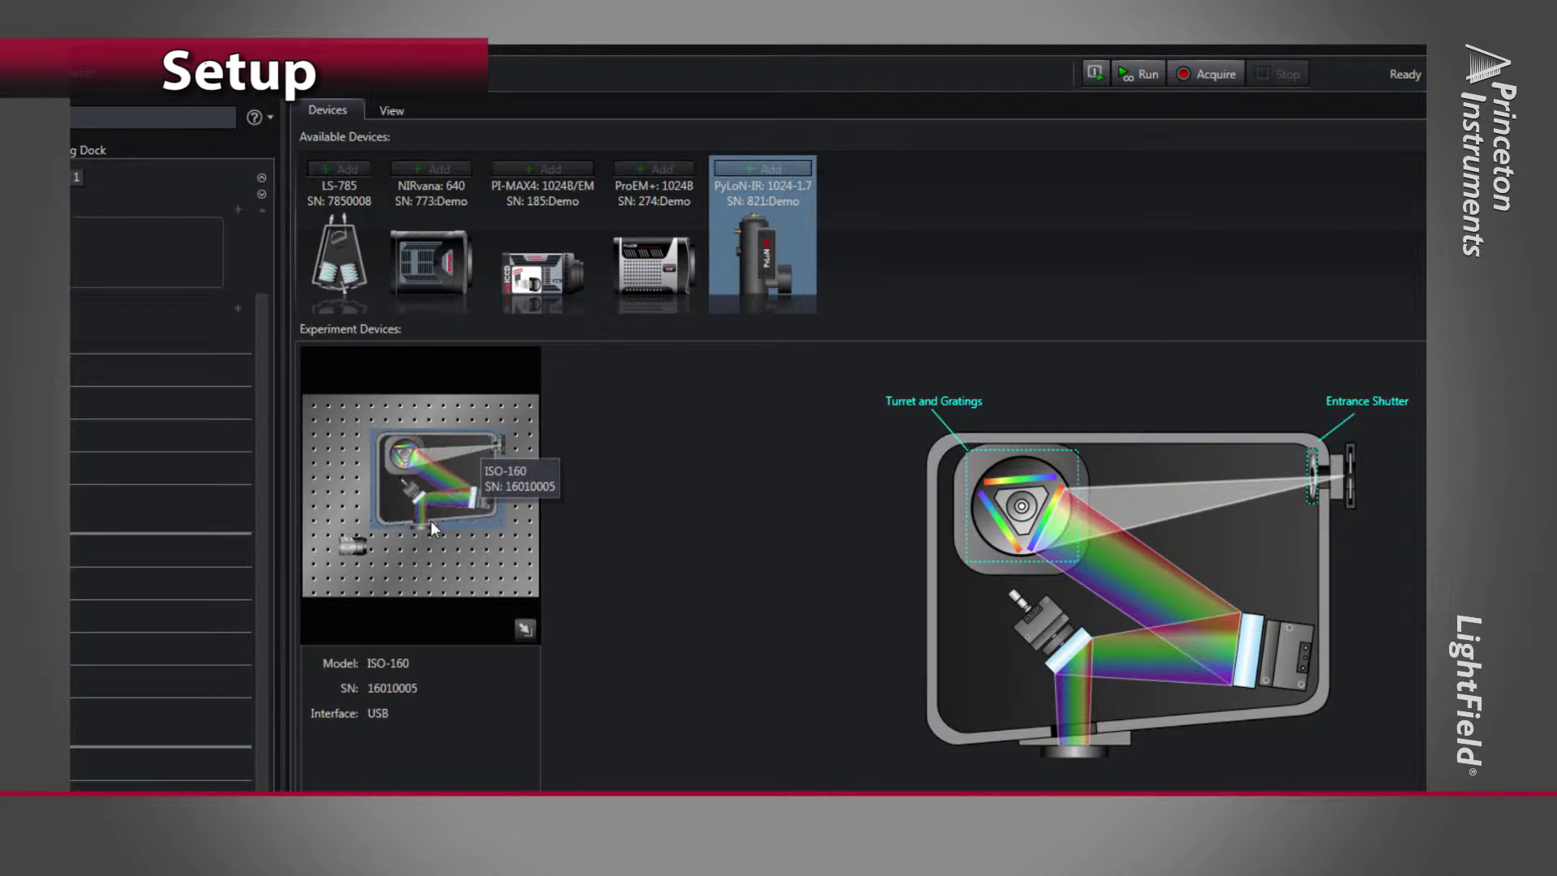
pyautogui.click(362, 548)
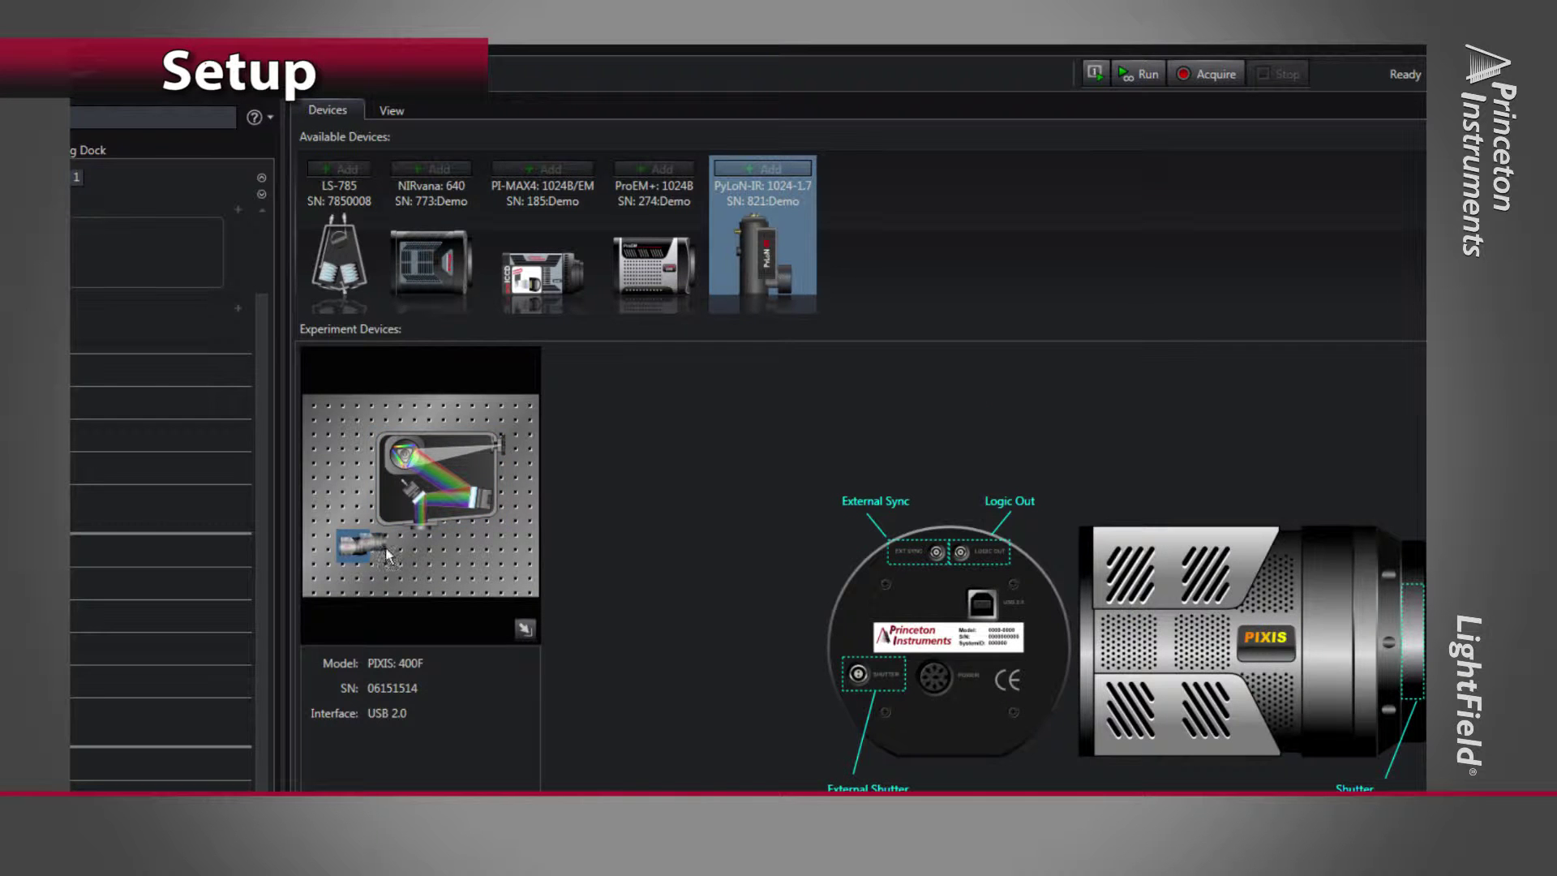
pyautogui.click(417, 547)
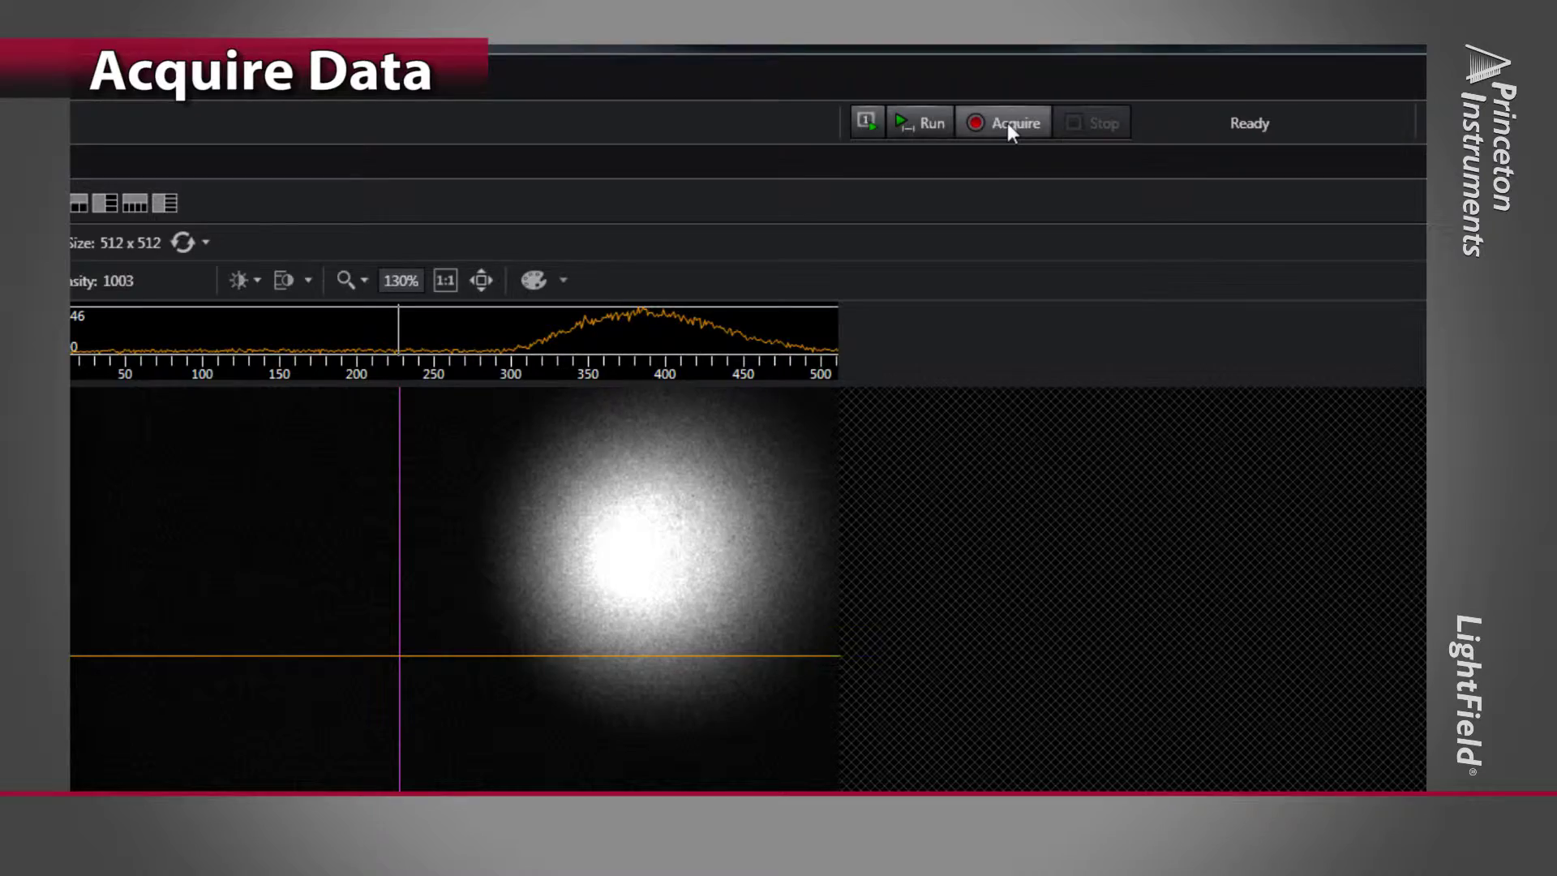
# - Acquire a 100-frame dataset, then find 'roi' to bring up Regions of Interest settings
pyautogui.click(1007, 124)
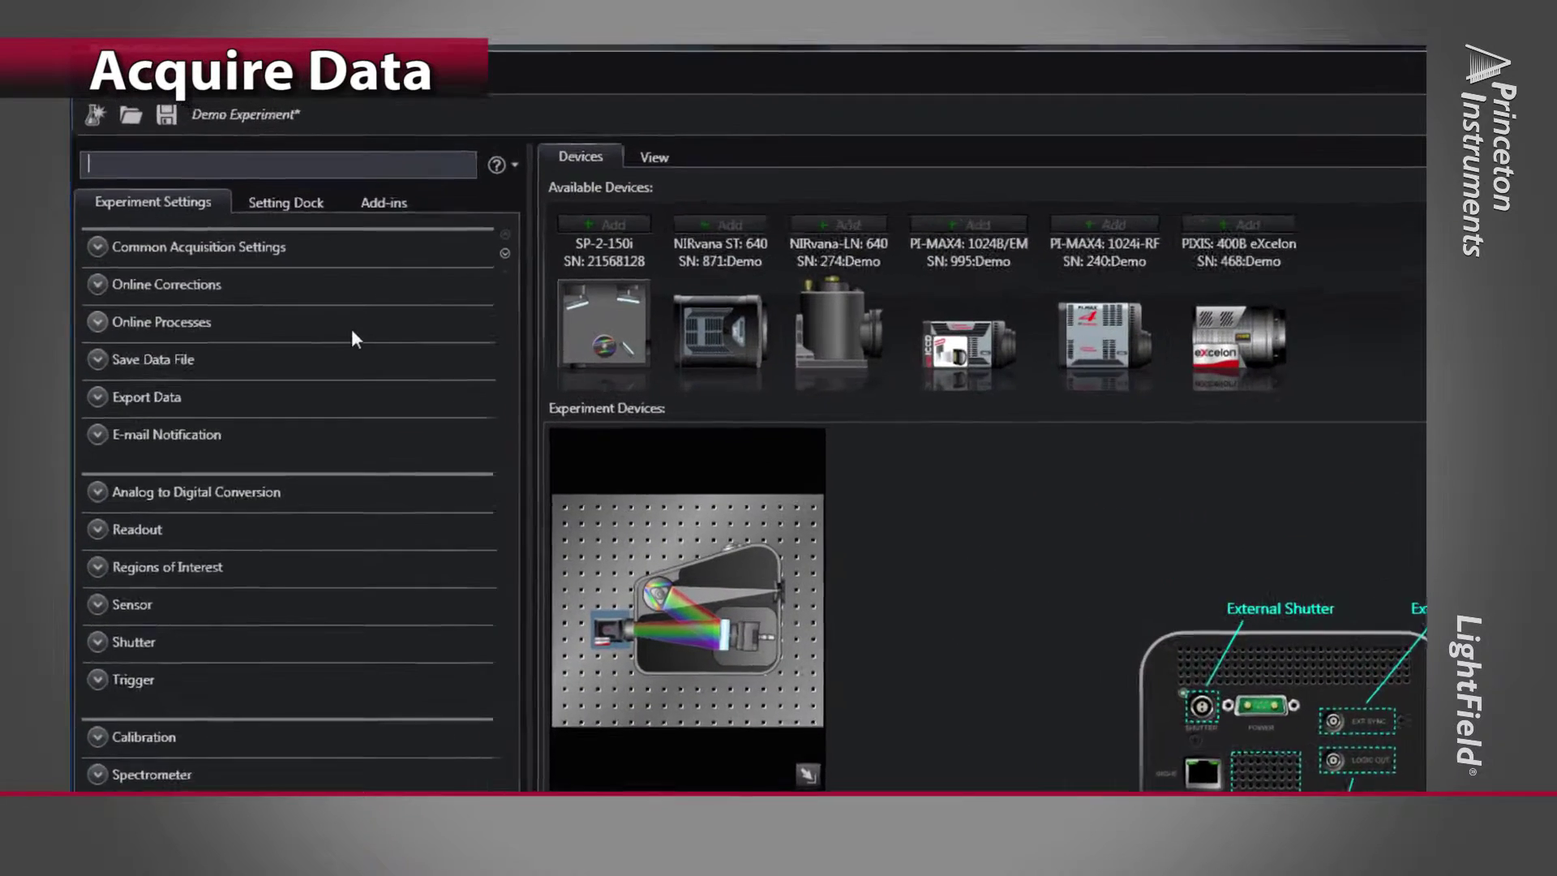
pyautogui.write('roi')
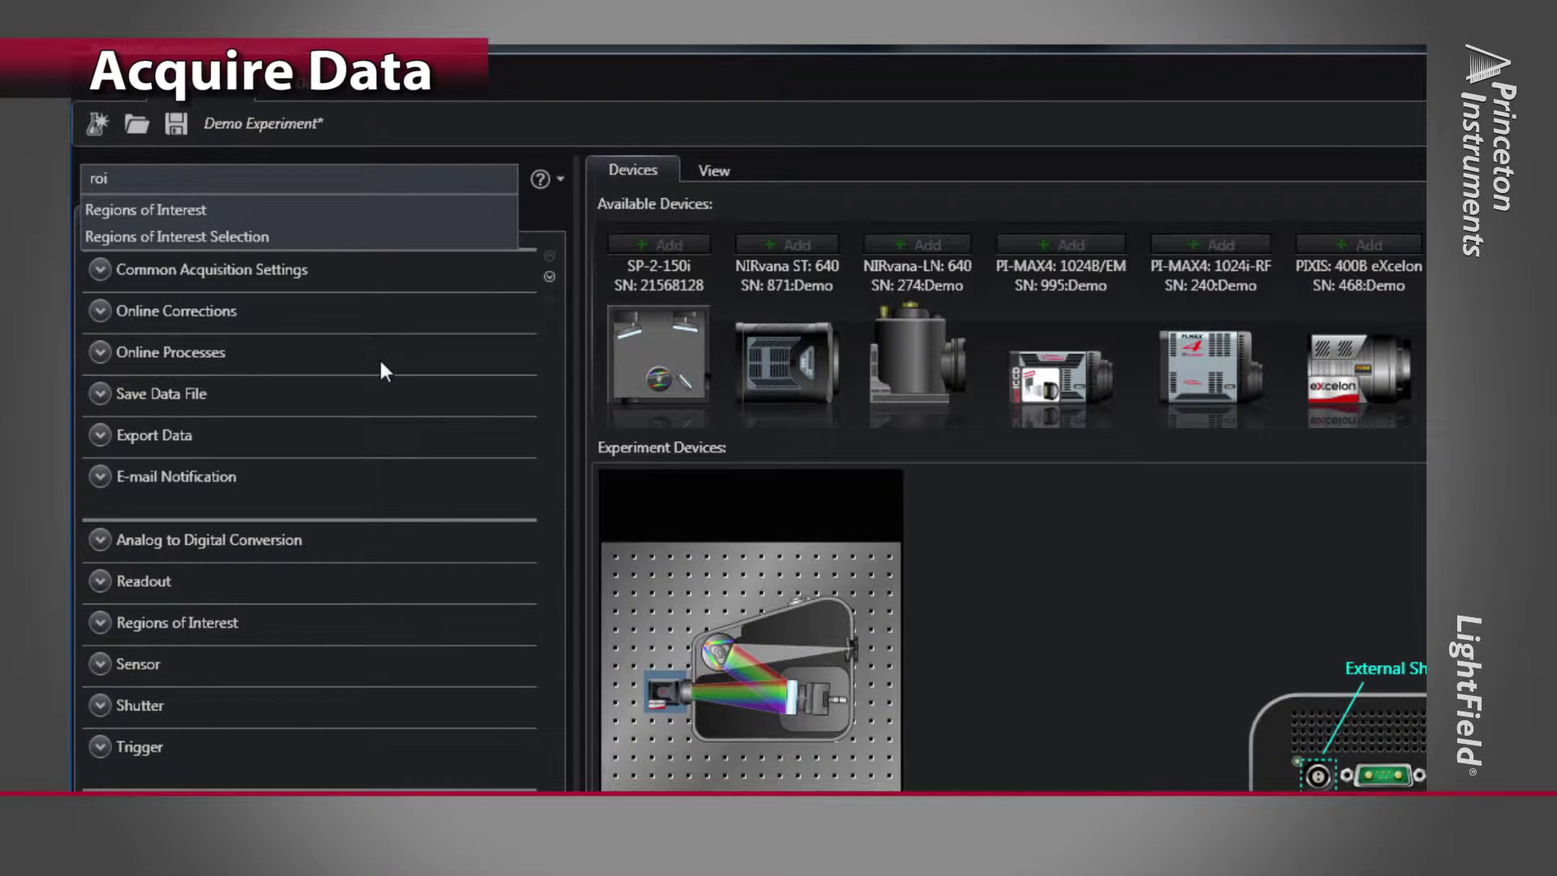
pyautogui.click(181, 210)
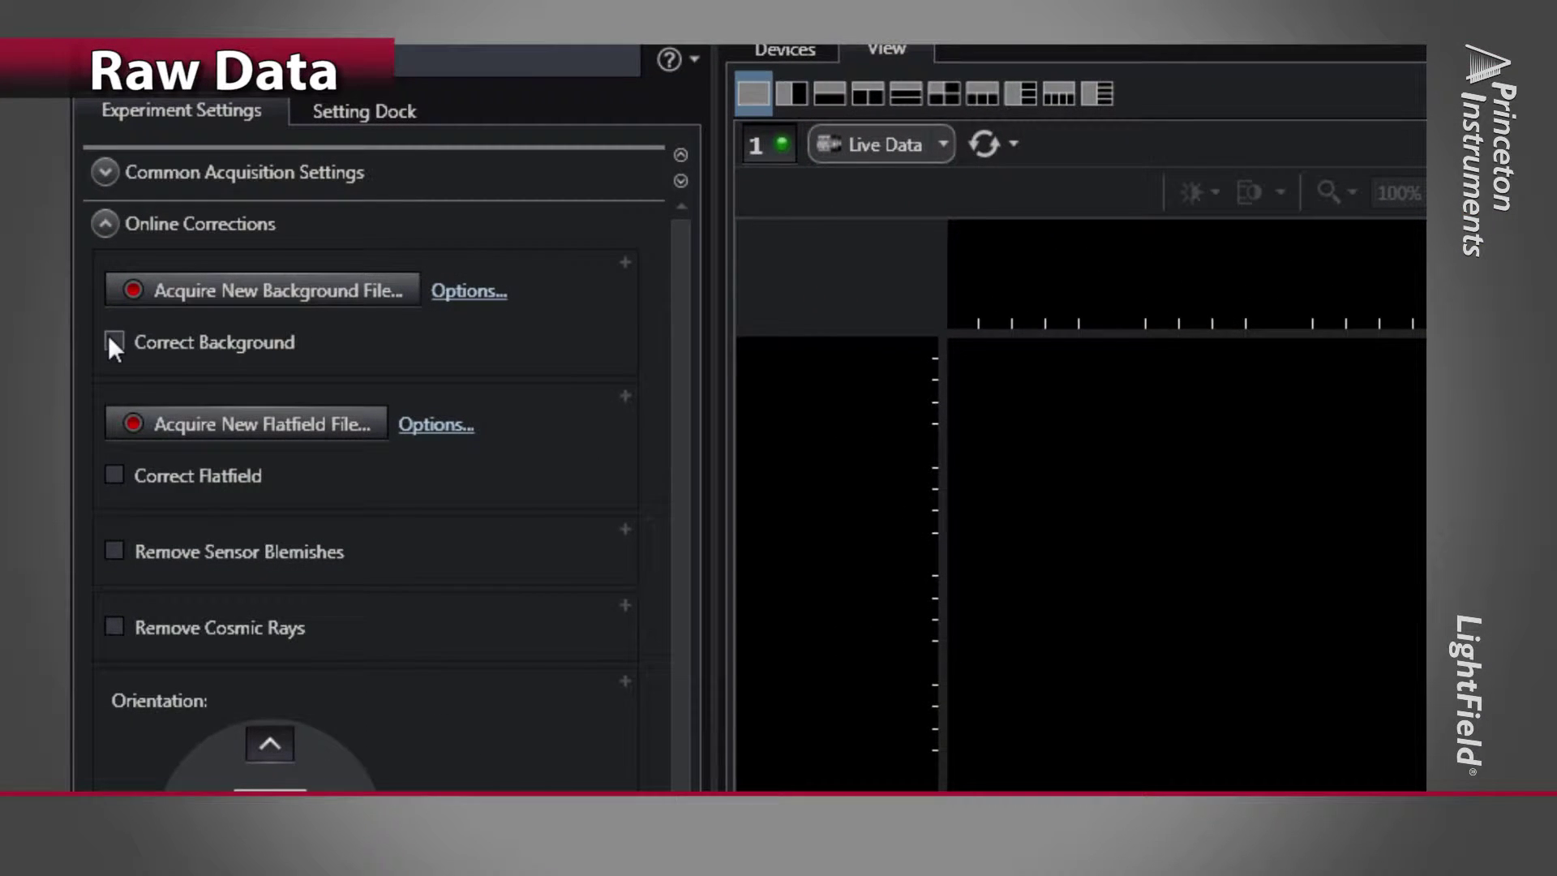
# - Enable Correct Background under Online Corrections
pyautogui.click(110, 337)
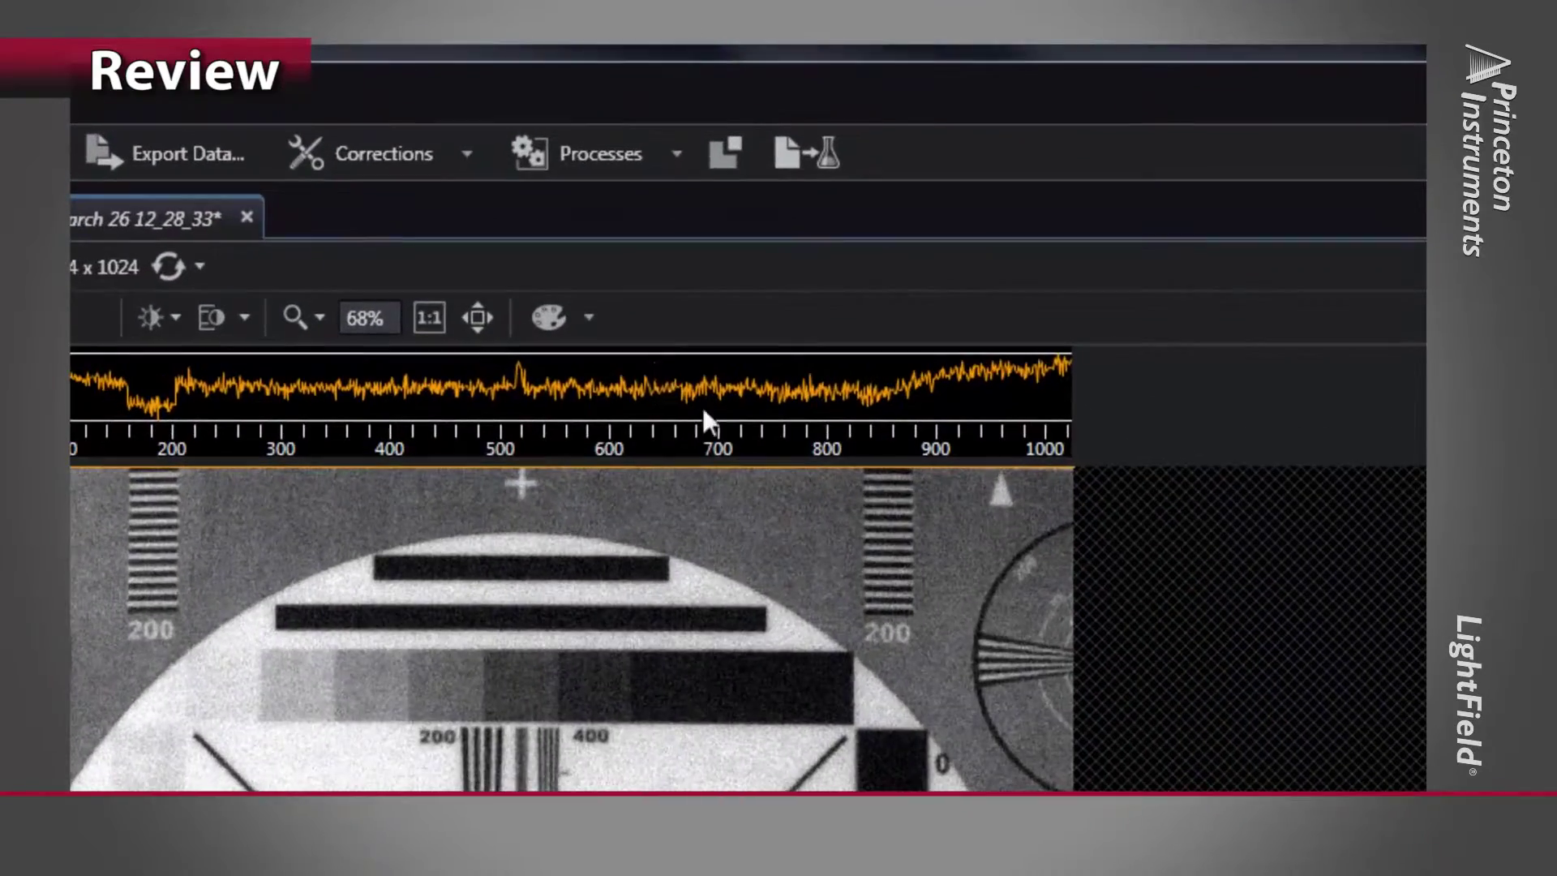
# - Open the 2015 March 26 12_26_18 acquisition, pick an export file type, and play the AVI
pyautogui.click(563, 154)
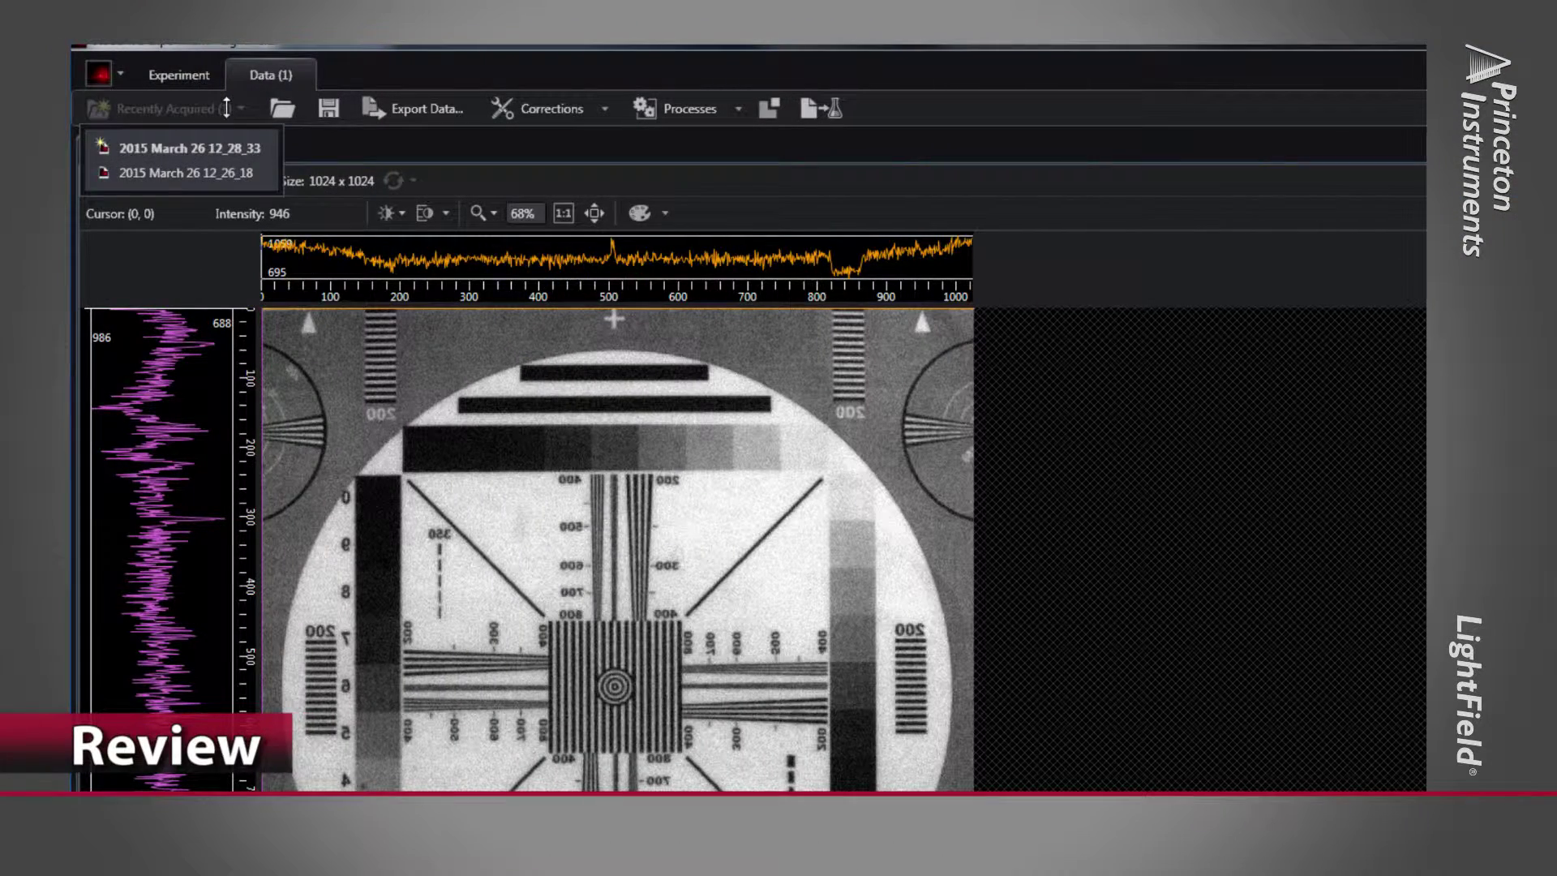
pyautogui.click(194, 173)
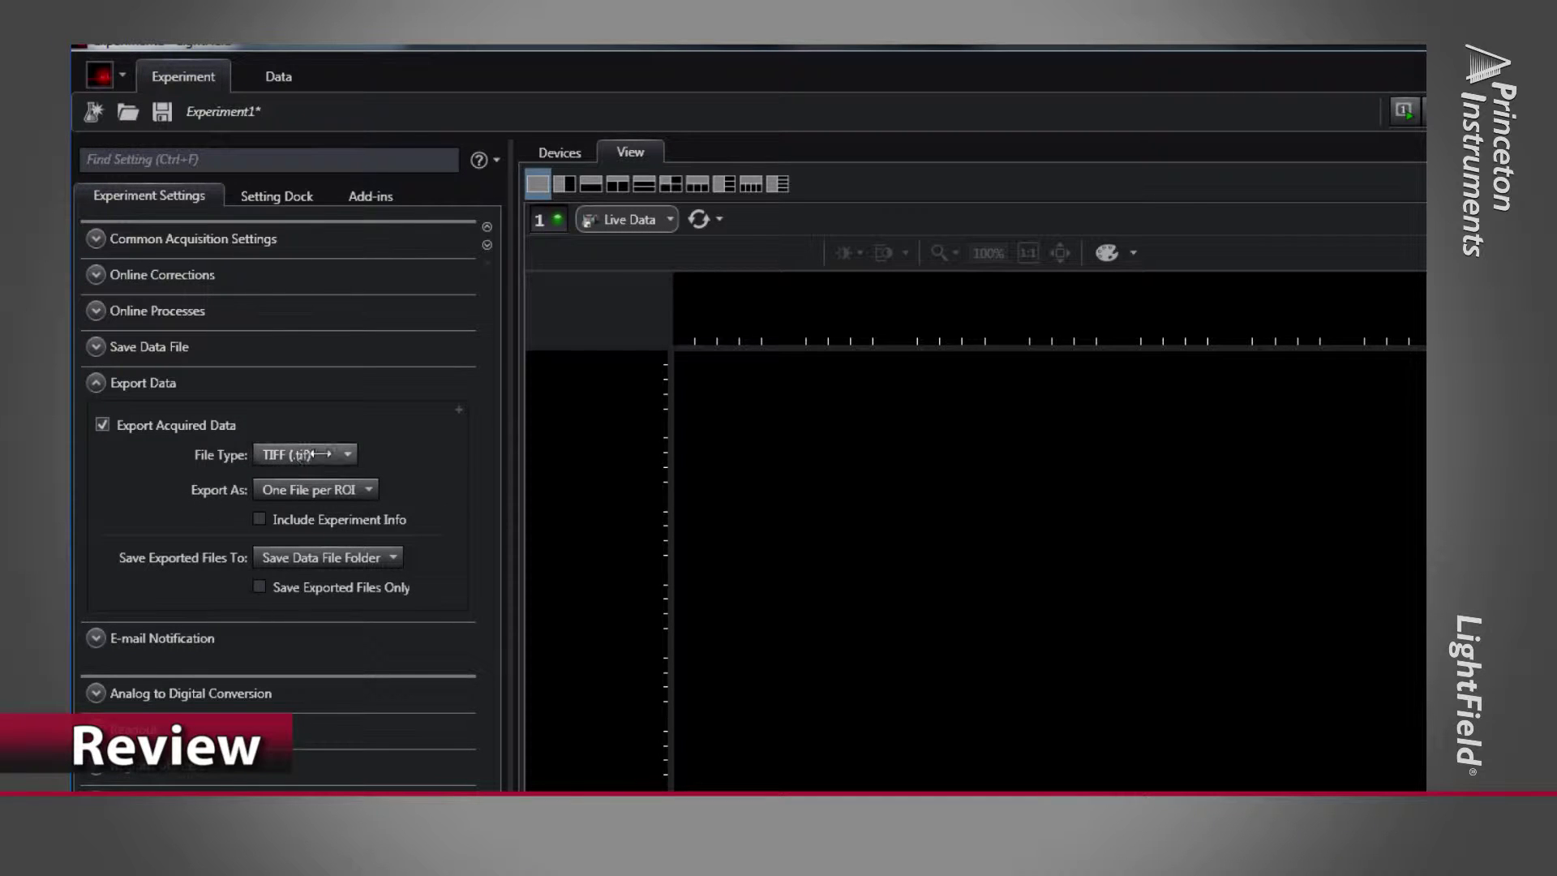
pyautogui.click(321, 455)
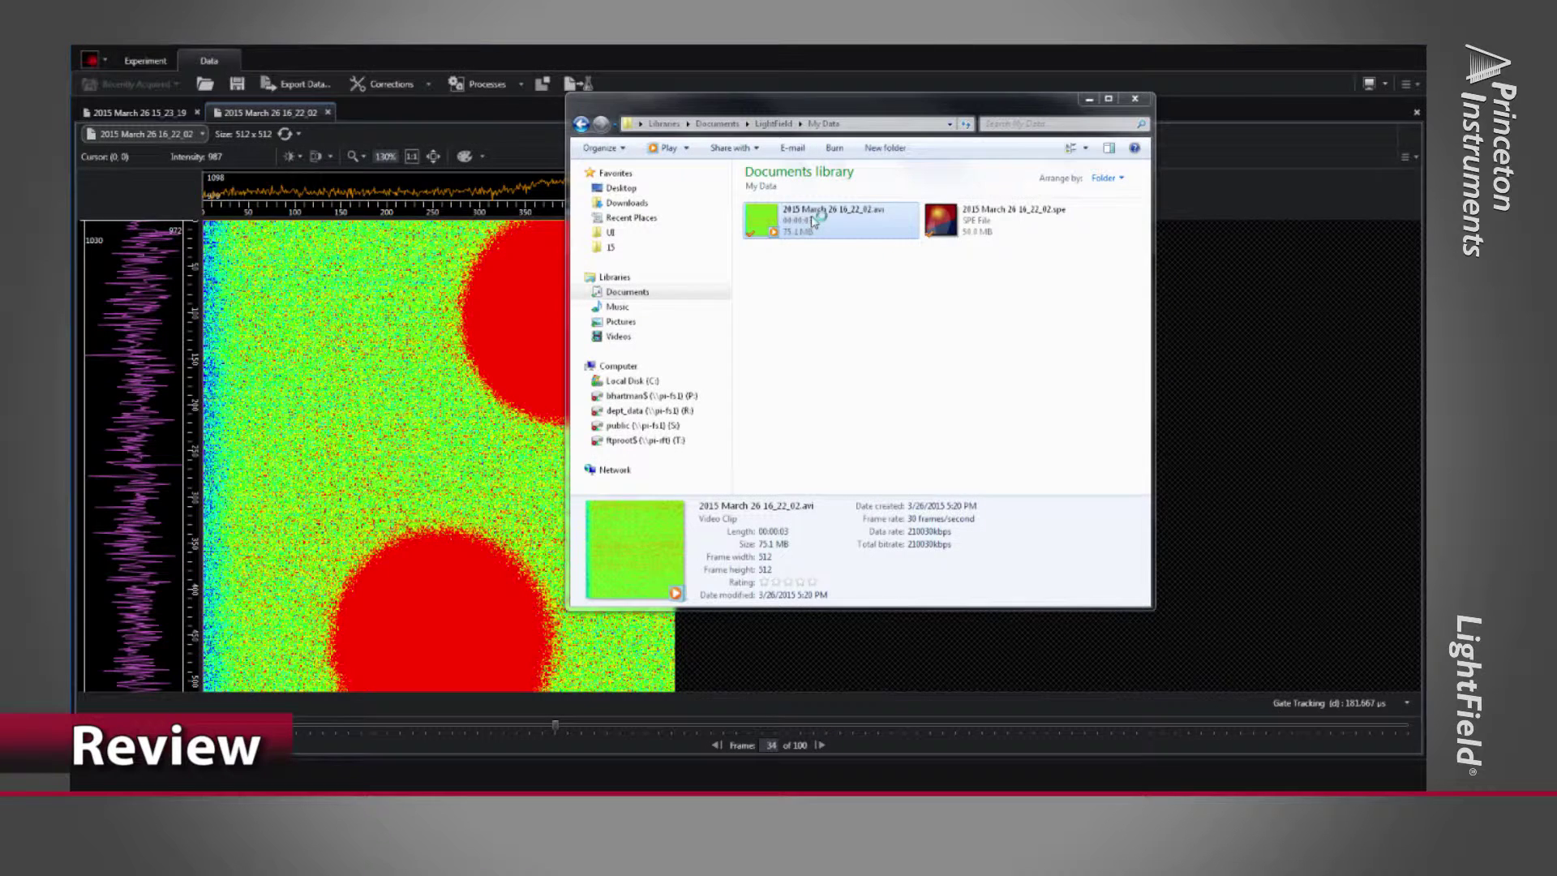
pyautogui.doubleClick(811, 222)
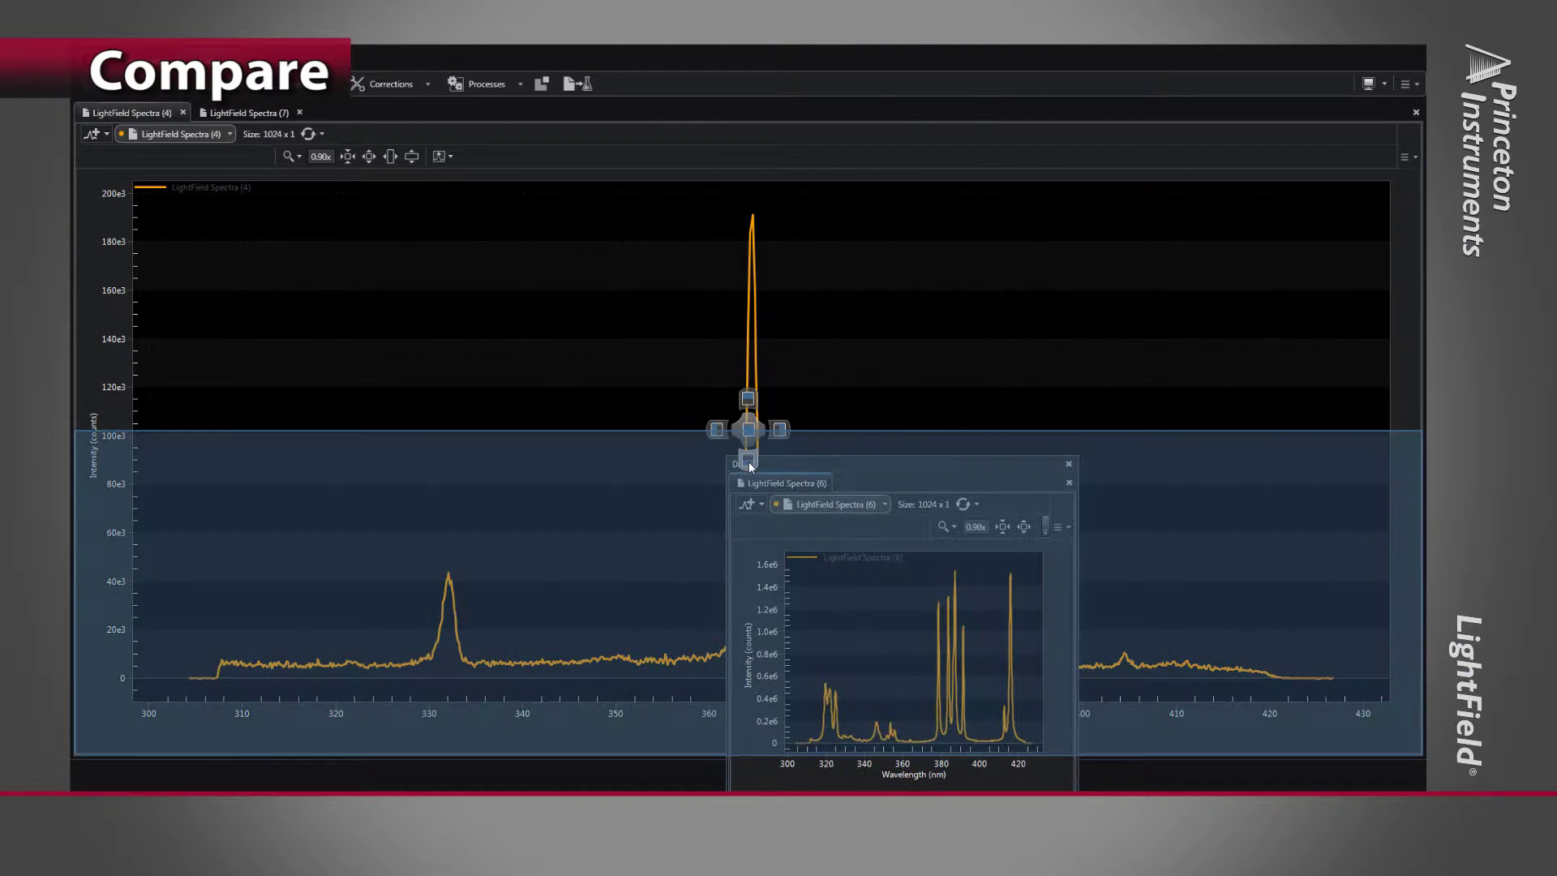
# - Dock the second spectrum, then add an enlarged graph copy of the neon image below
pyautogui.moveTo(635, 444); pyautogui.dragTo(748, 459)
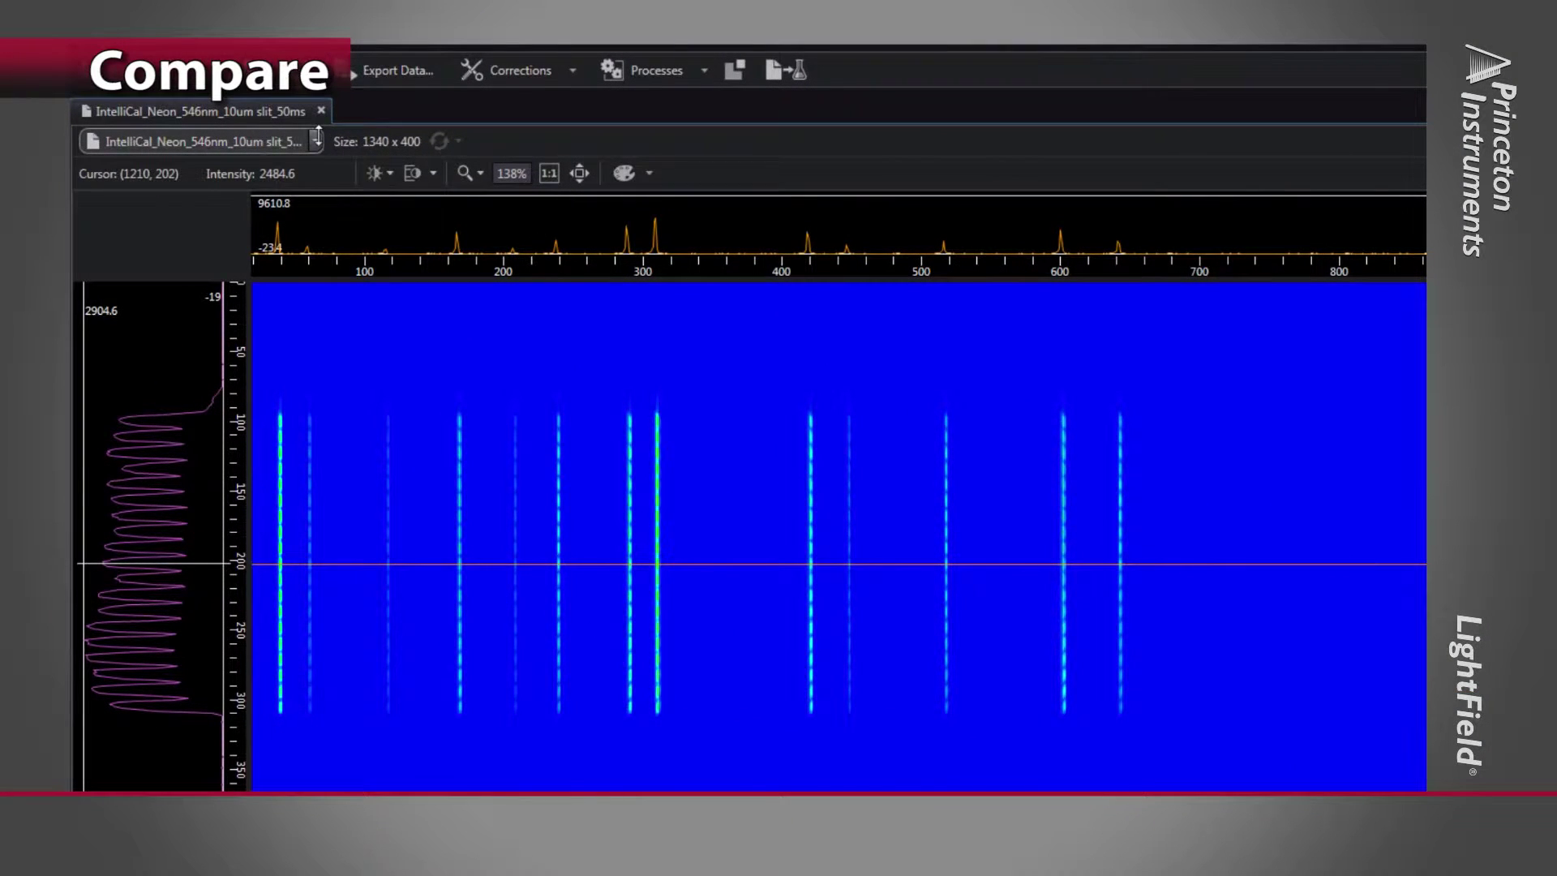
pyautogui.click(316, 141)
pyautogui.moveTo(387, 183)
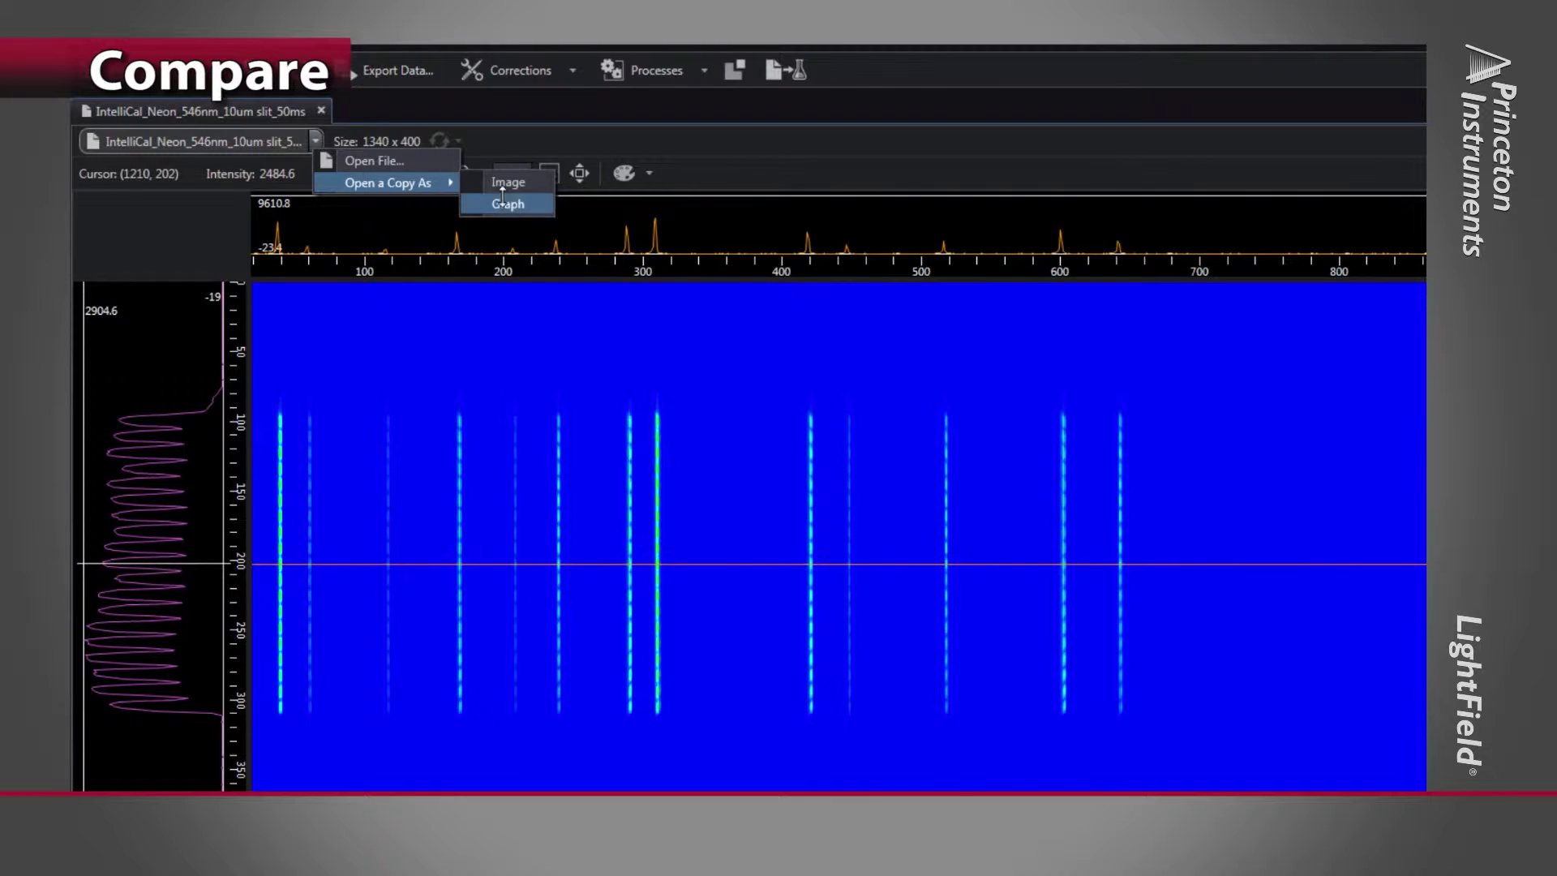
pyautogui.click(504, 203)
pyautogui.moveTo(723, 588); pyautogui.dragTo(723, 464)
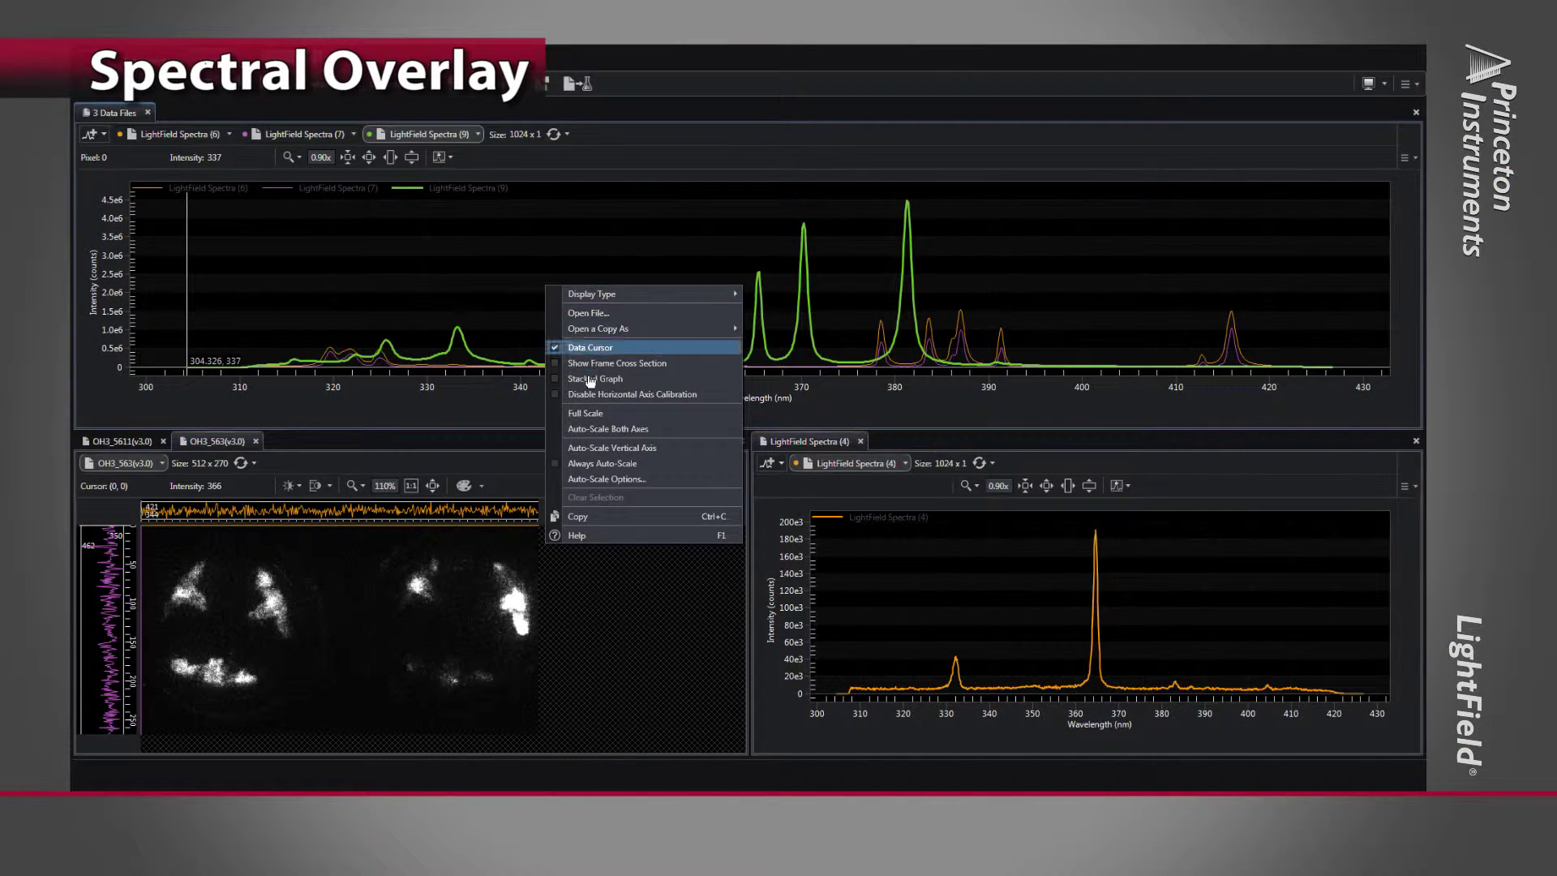
# - Show the three spectra as a Stacked Graph, then switch to the OH3_5611 image
pyautogui.click(587, 387)
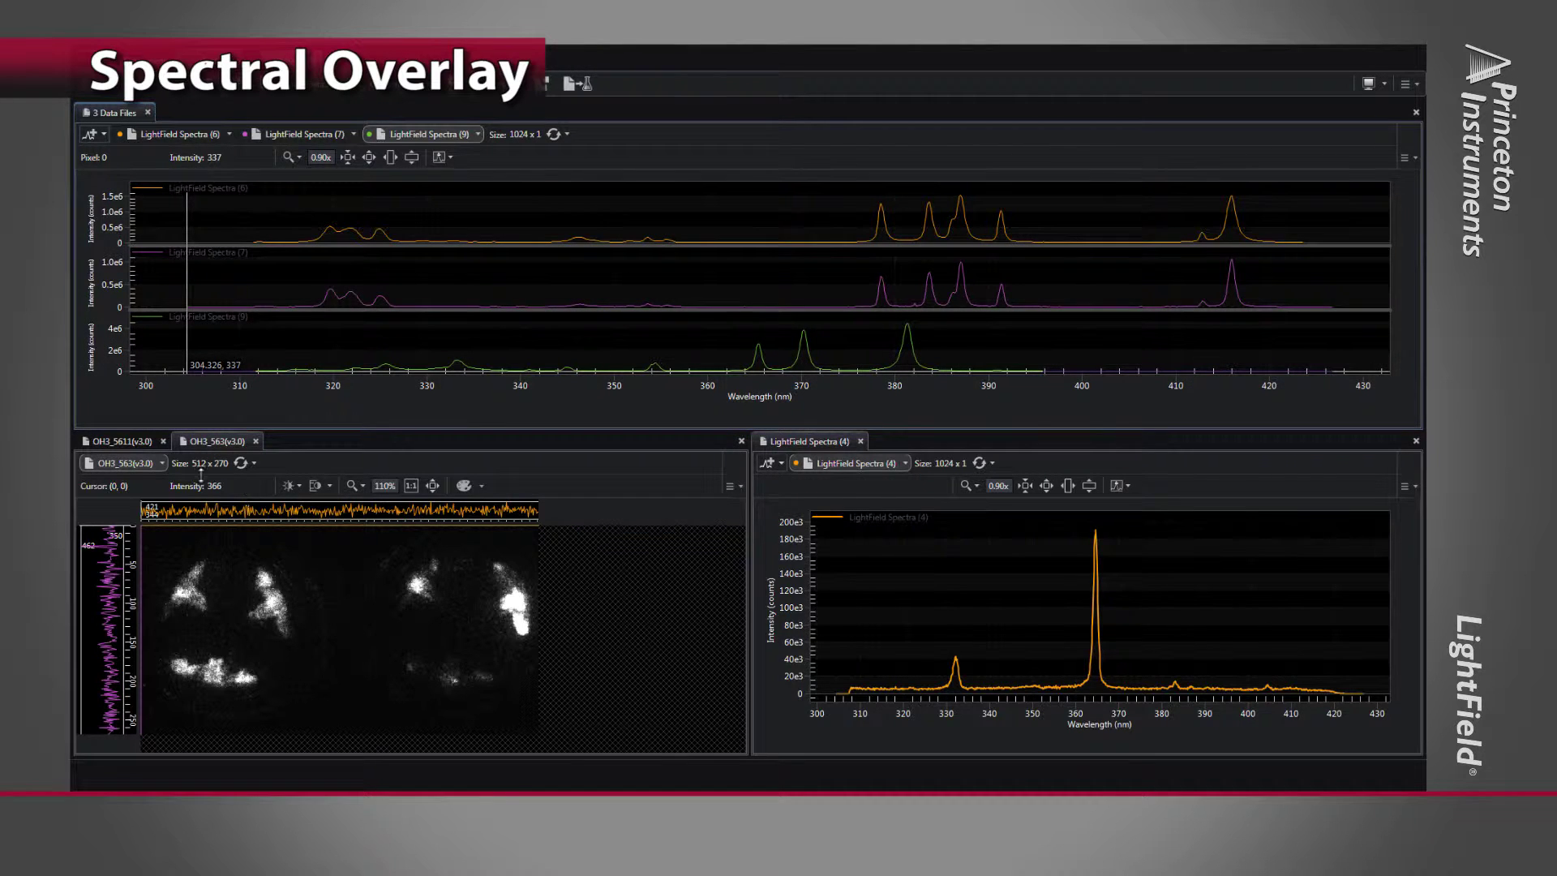
pyautogui.click(127, 442)
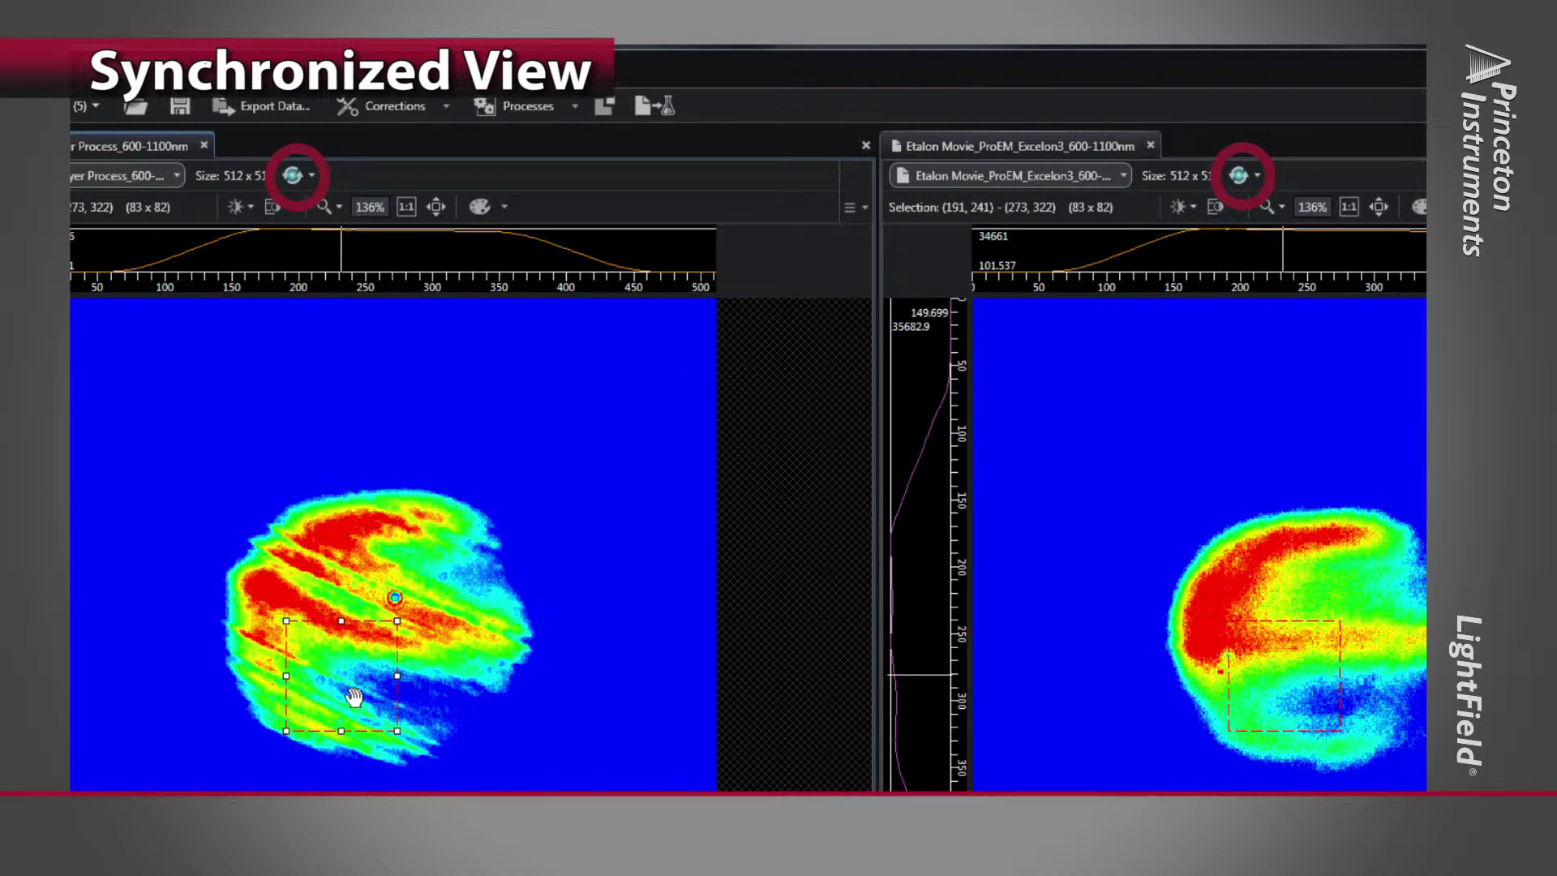
# - Zoom both synced Etalon movies and add Etalon Movie_2-Layer Process to Data Statistics
pyautogui.scroll(2, 425, 636)
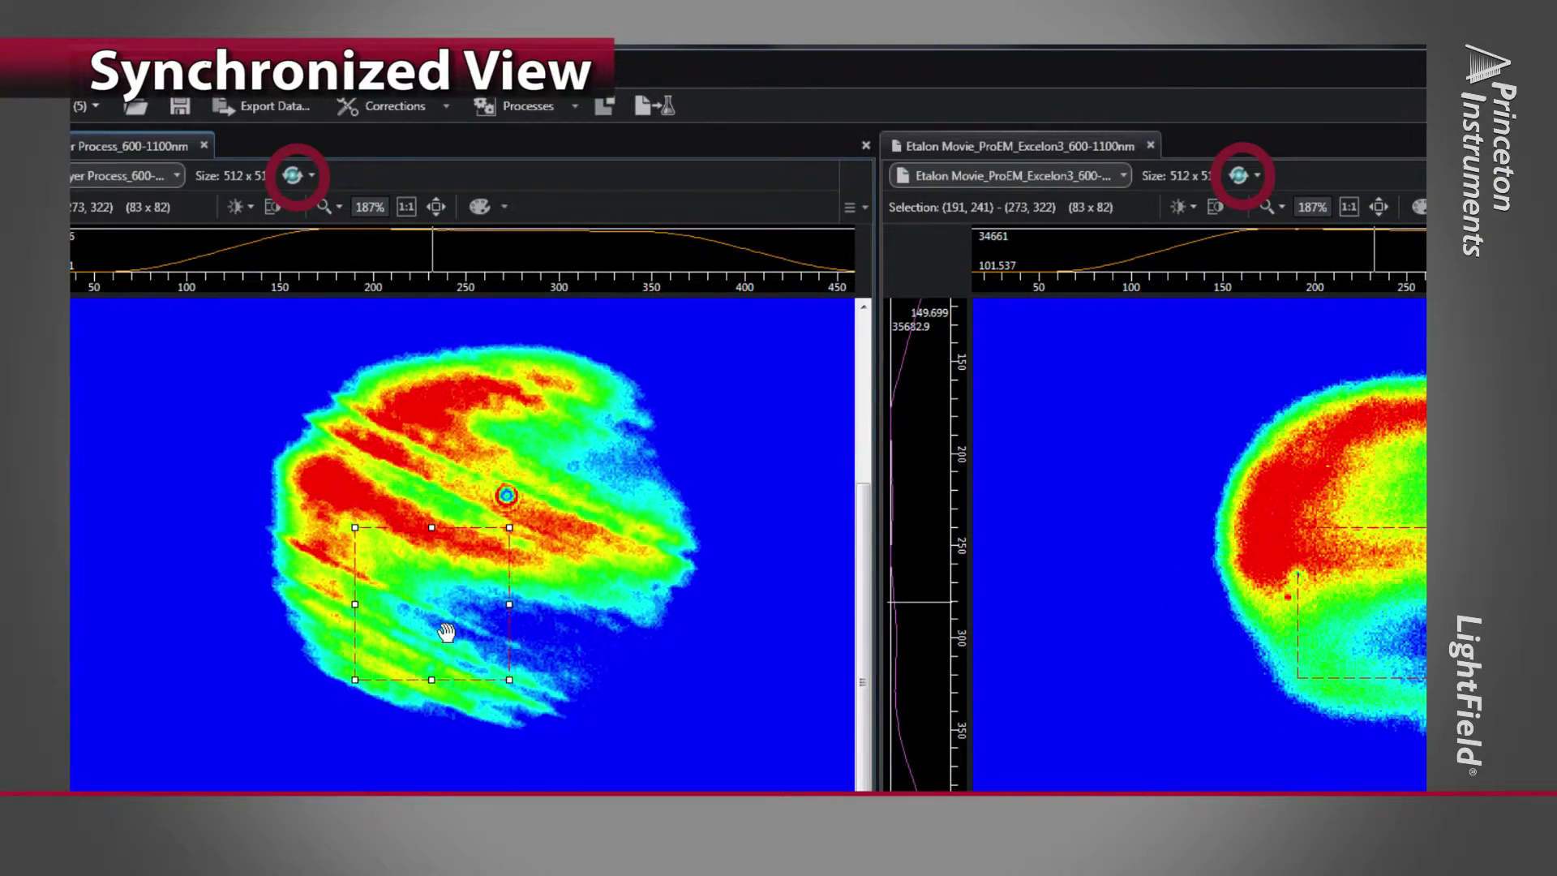
pyautogui.scroll(1, 446, 632)
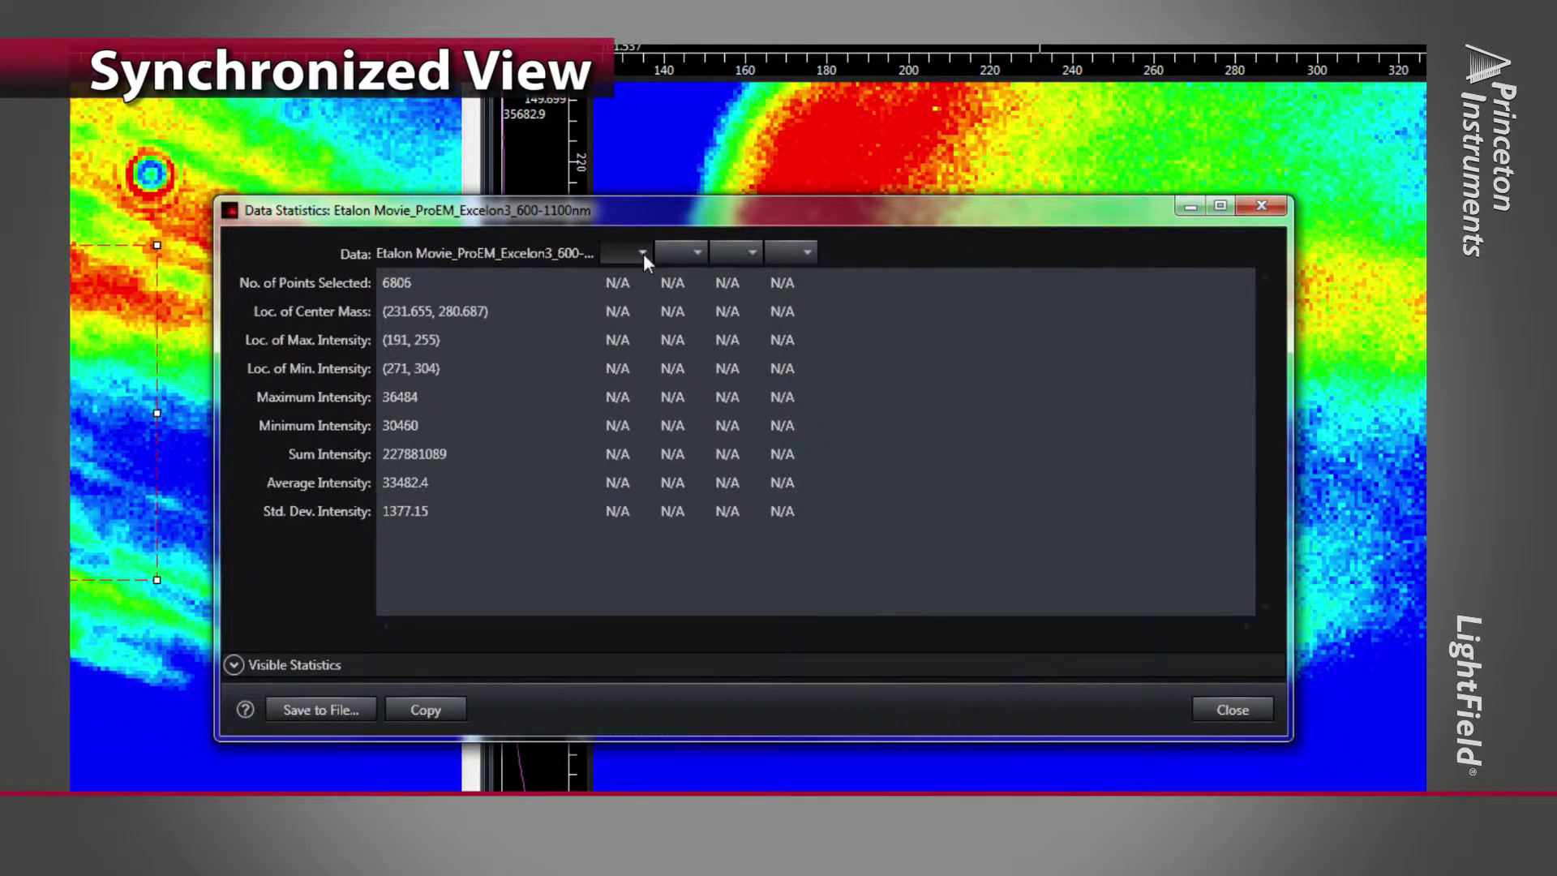
pyautogui.click(643, 253)
pyautogui.click(650, 281)
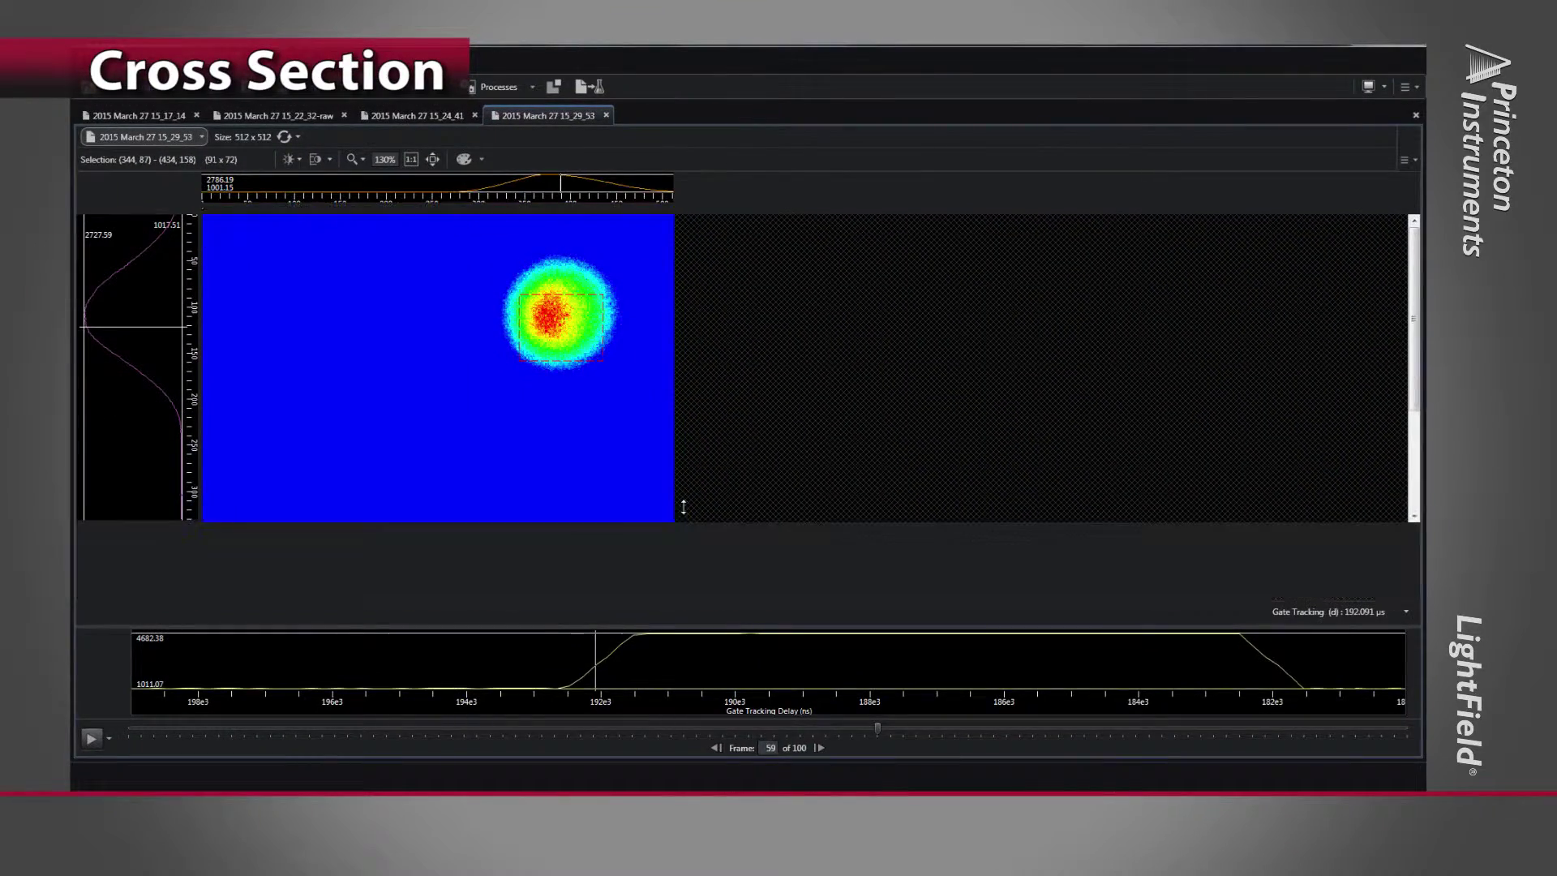
# - Enlarge the profile plot, fit the image to window, and place cross-section points
pyautogui.moveTo(646, 623); pyautogui.dragTo(681, 536)
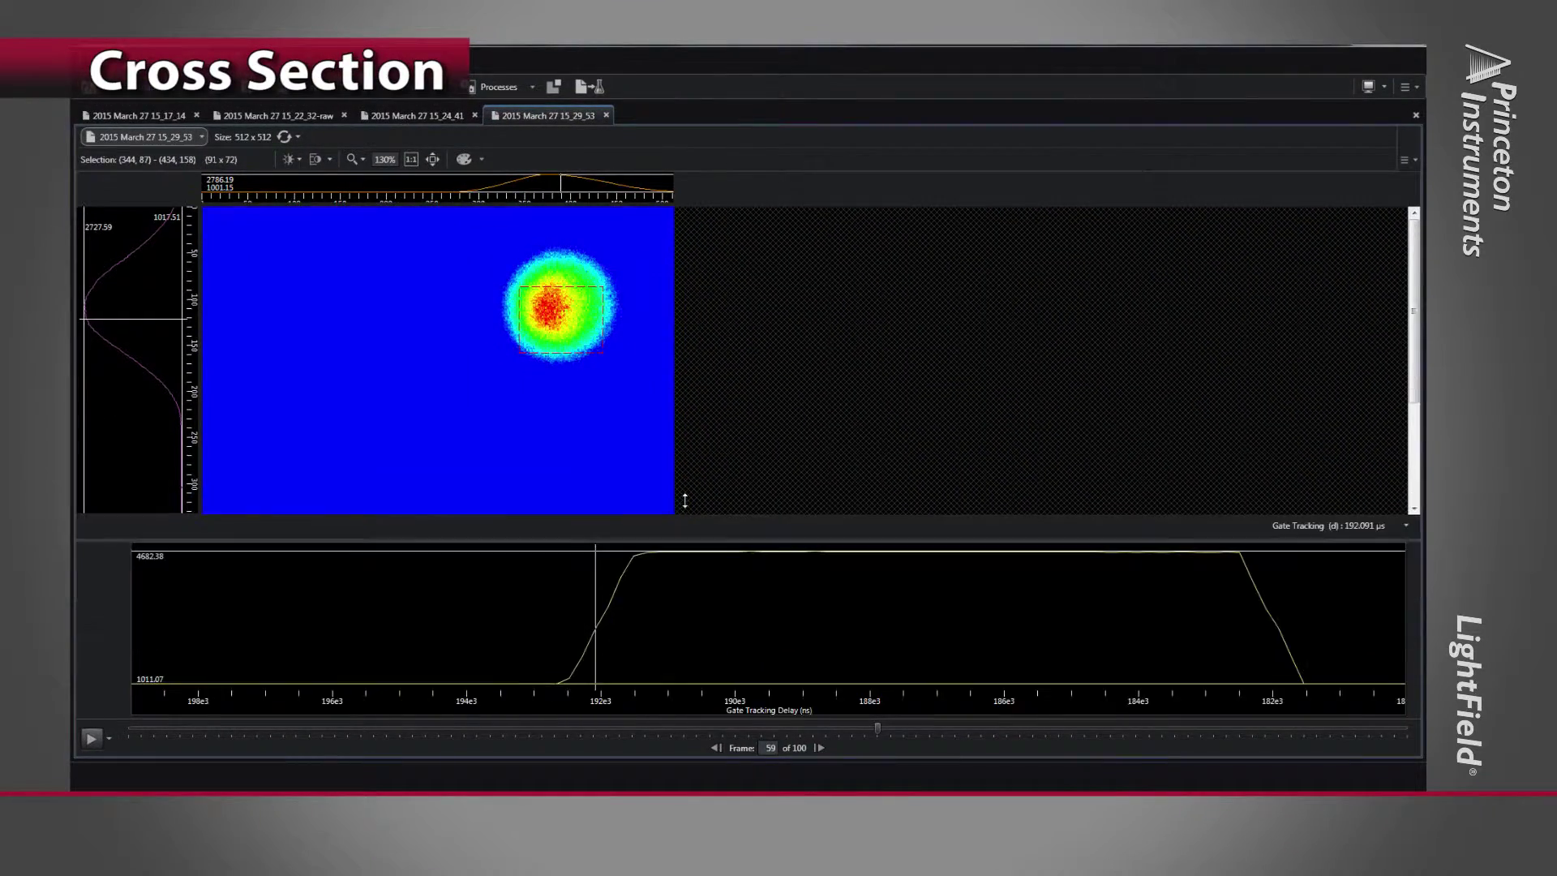
pyautogui.click(461, 312)
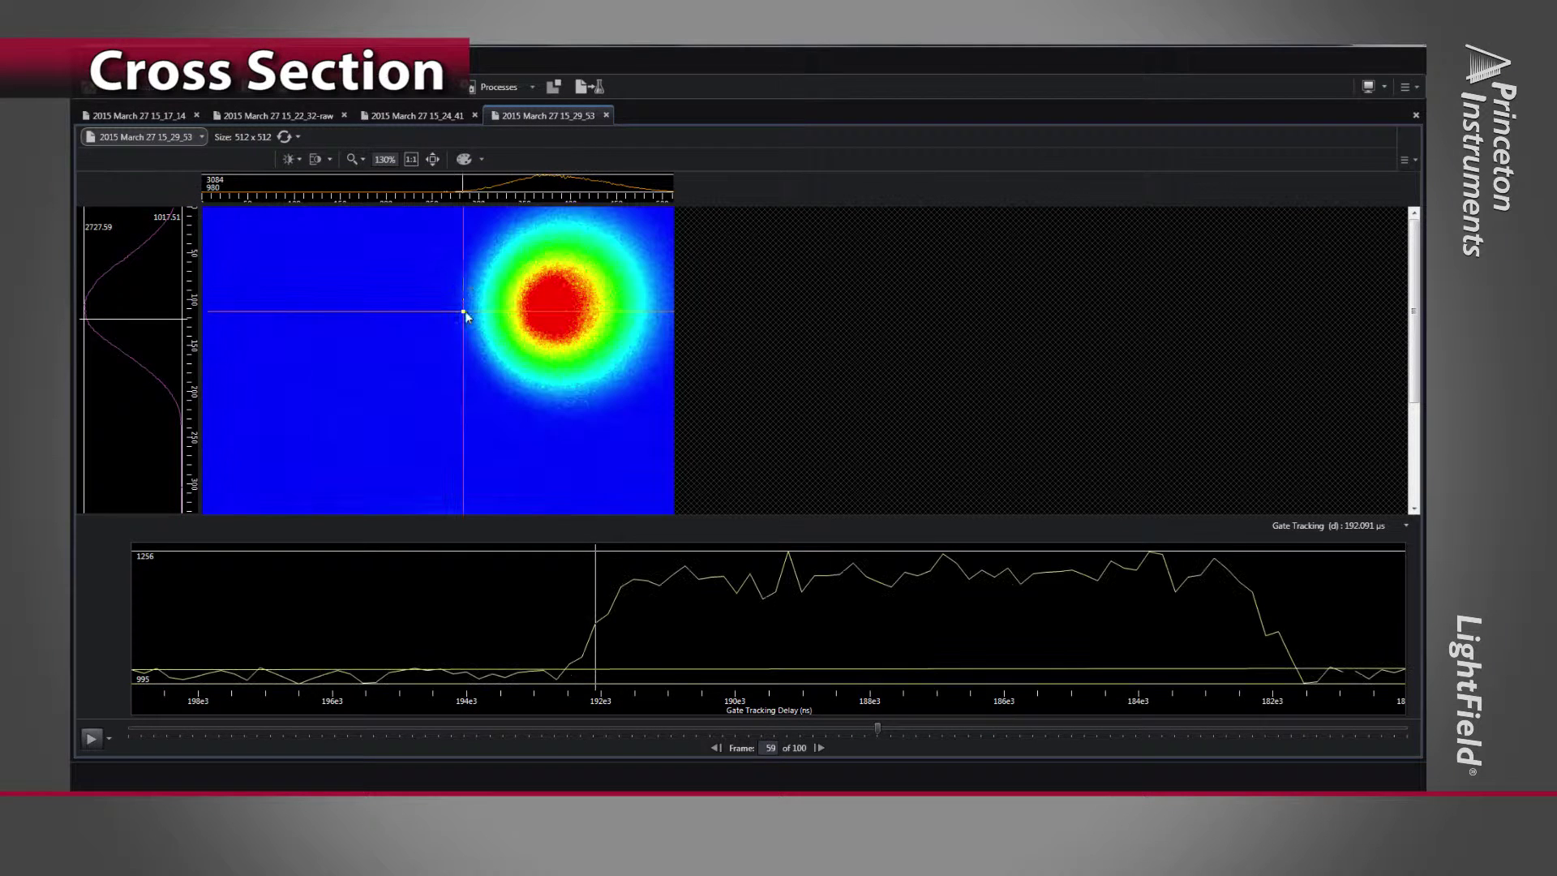
pyautogui.click(432, 159)
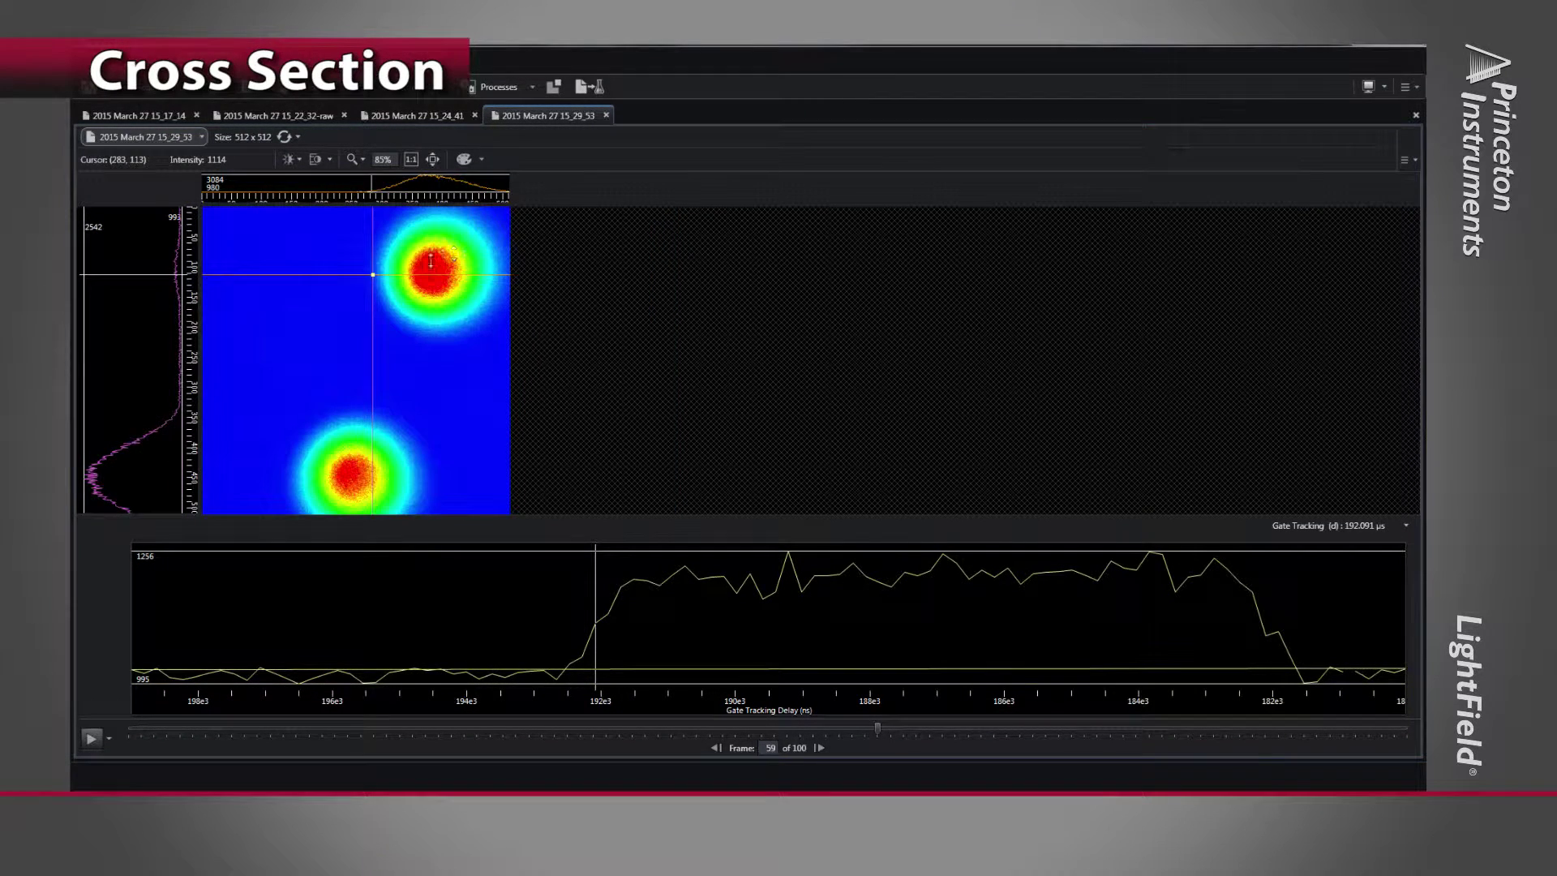
pyautogui.click(412, 354)
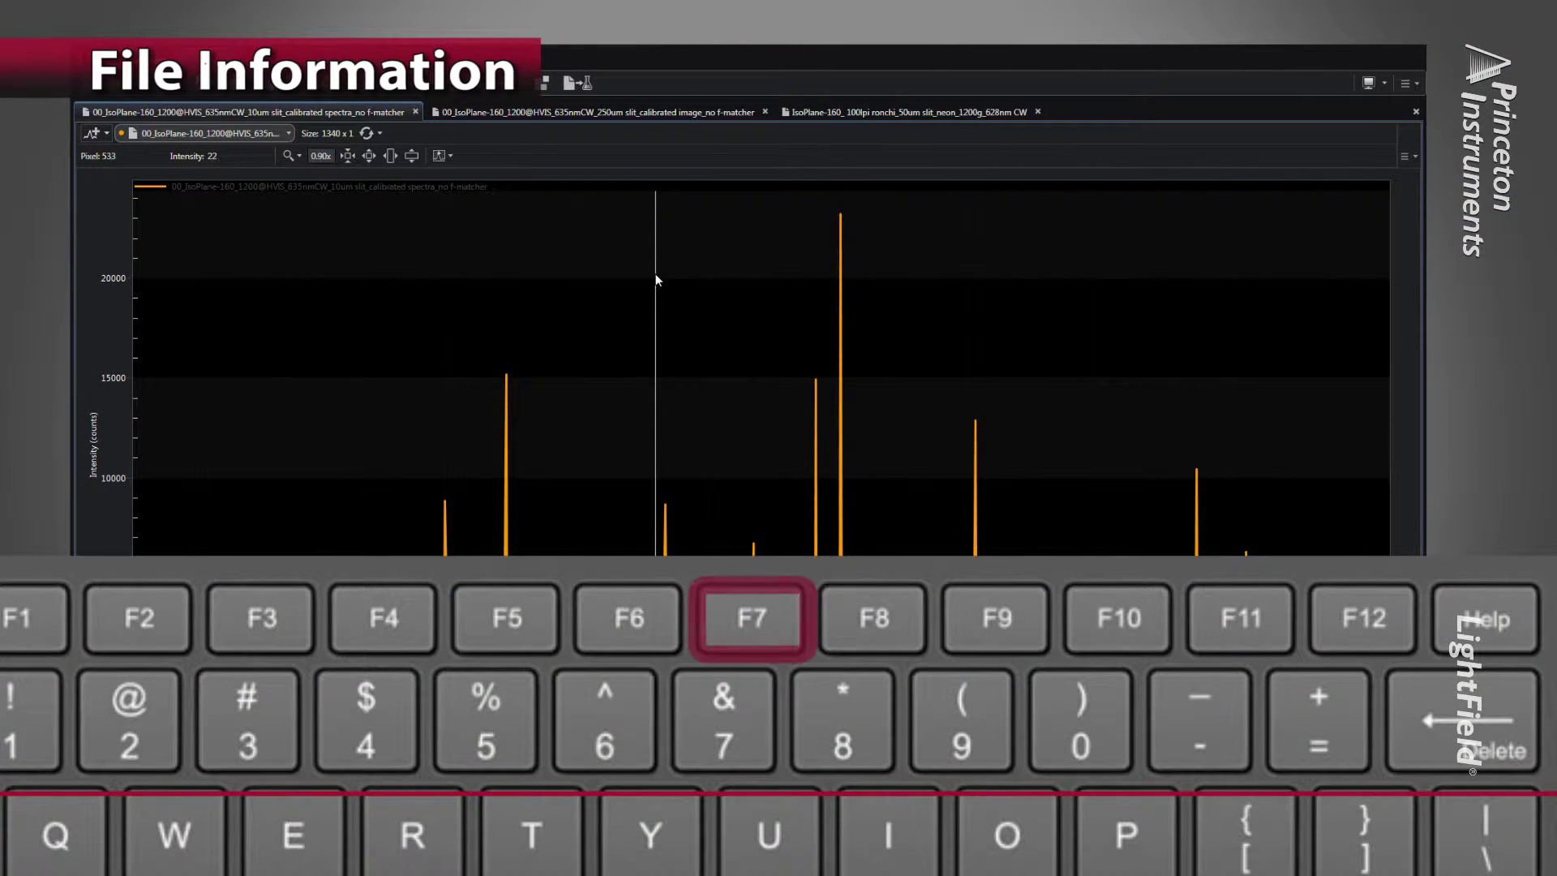
# - Show the spectrum's File Information with F7 and scroll through its parameters
pyautogui.press('F7')
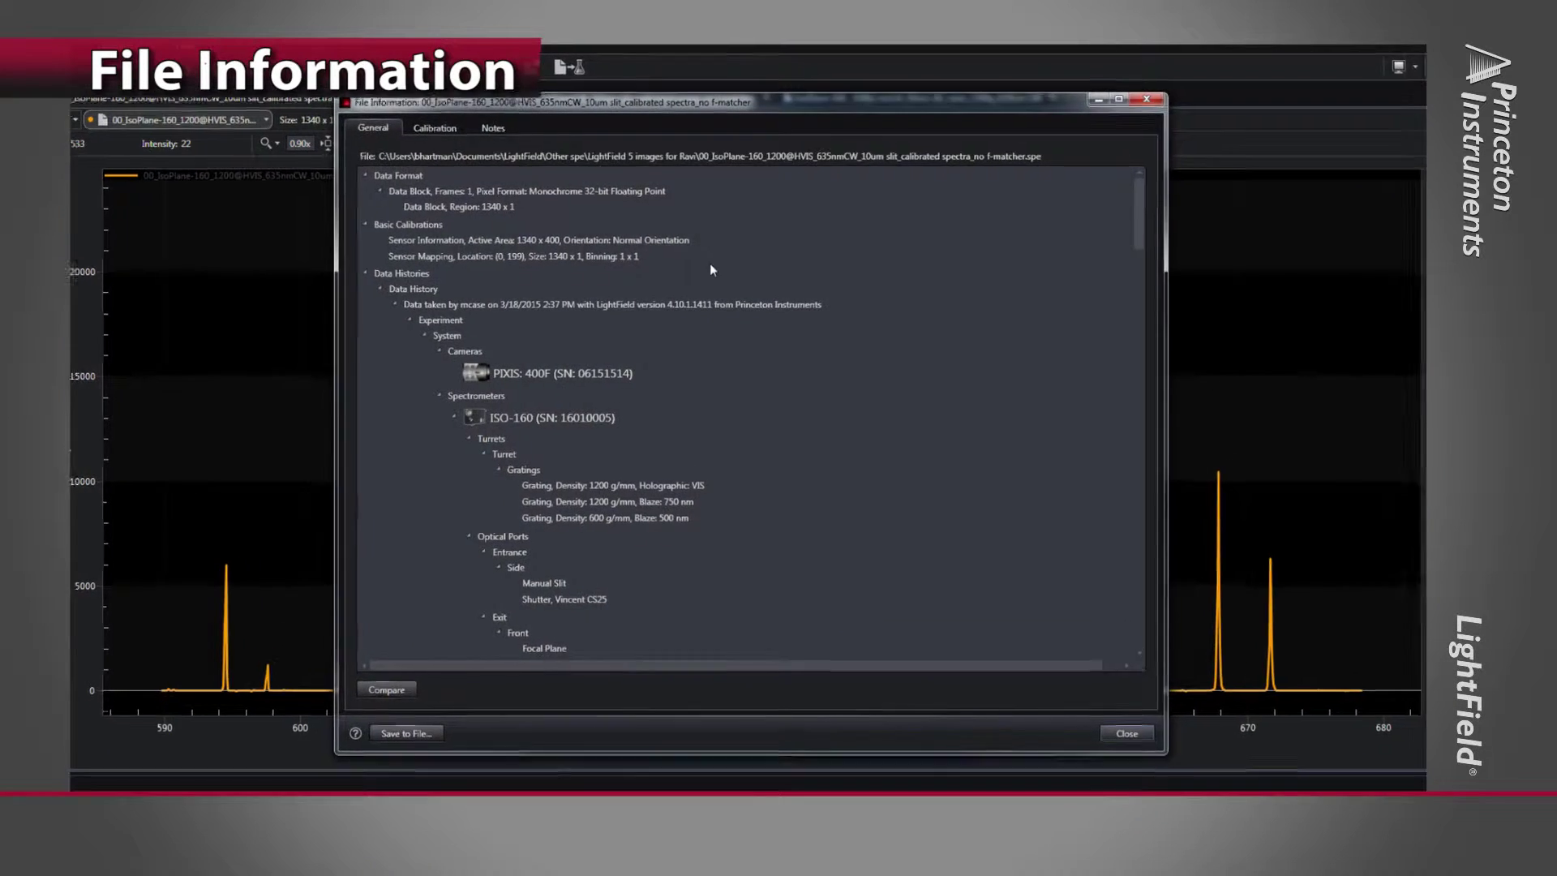
pyautogui.scroll(-1, 625, 395)
pyautogui.scroll(-3, 624, 400)
pyautogui.scroll(-4, 625, 396)
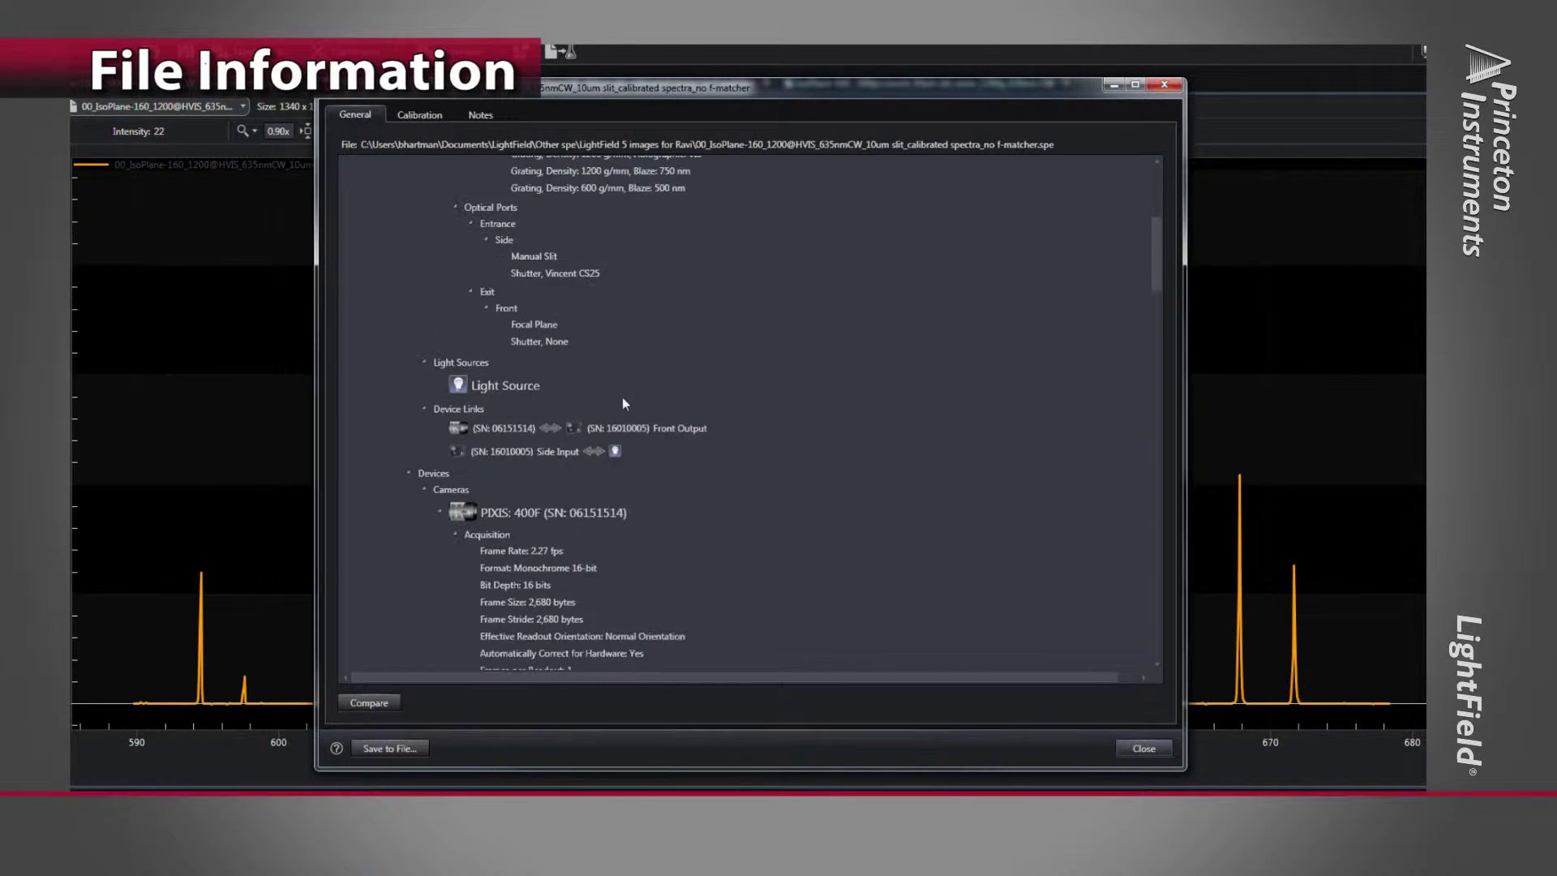
pyautogui.scroll(-2, 621, 397)
pyautogui.scroll(-2, 620, 392)
pyautogui.scroll(-1, 620, 393)
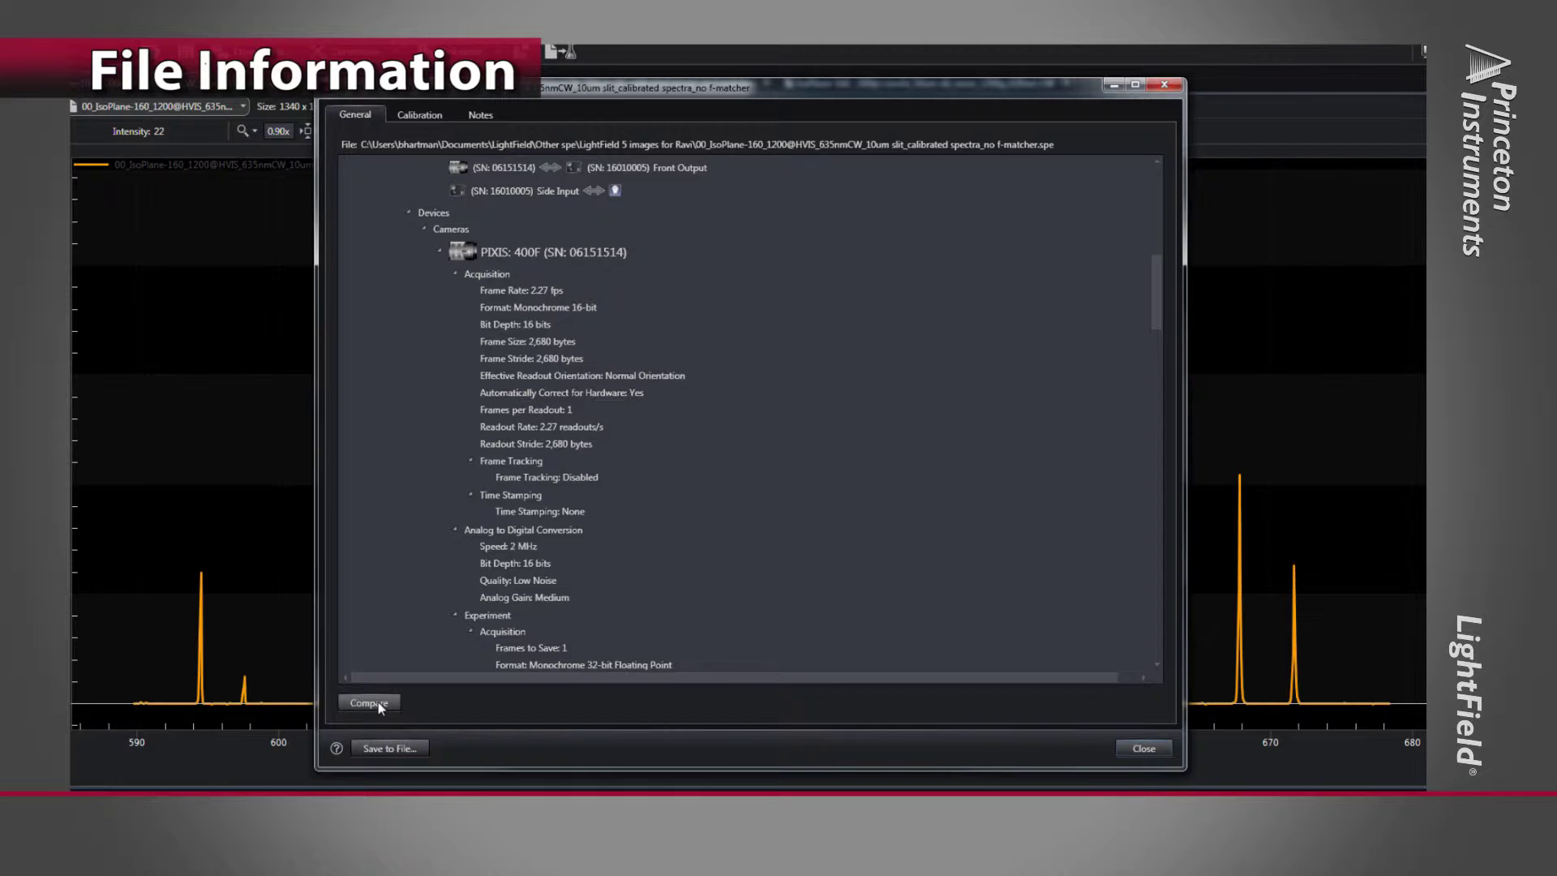
# - Compare its parameters against the 250um slit calibrated image file
pyautogui.click(380, 706)
pyautogui.click(865, 143)
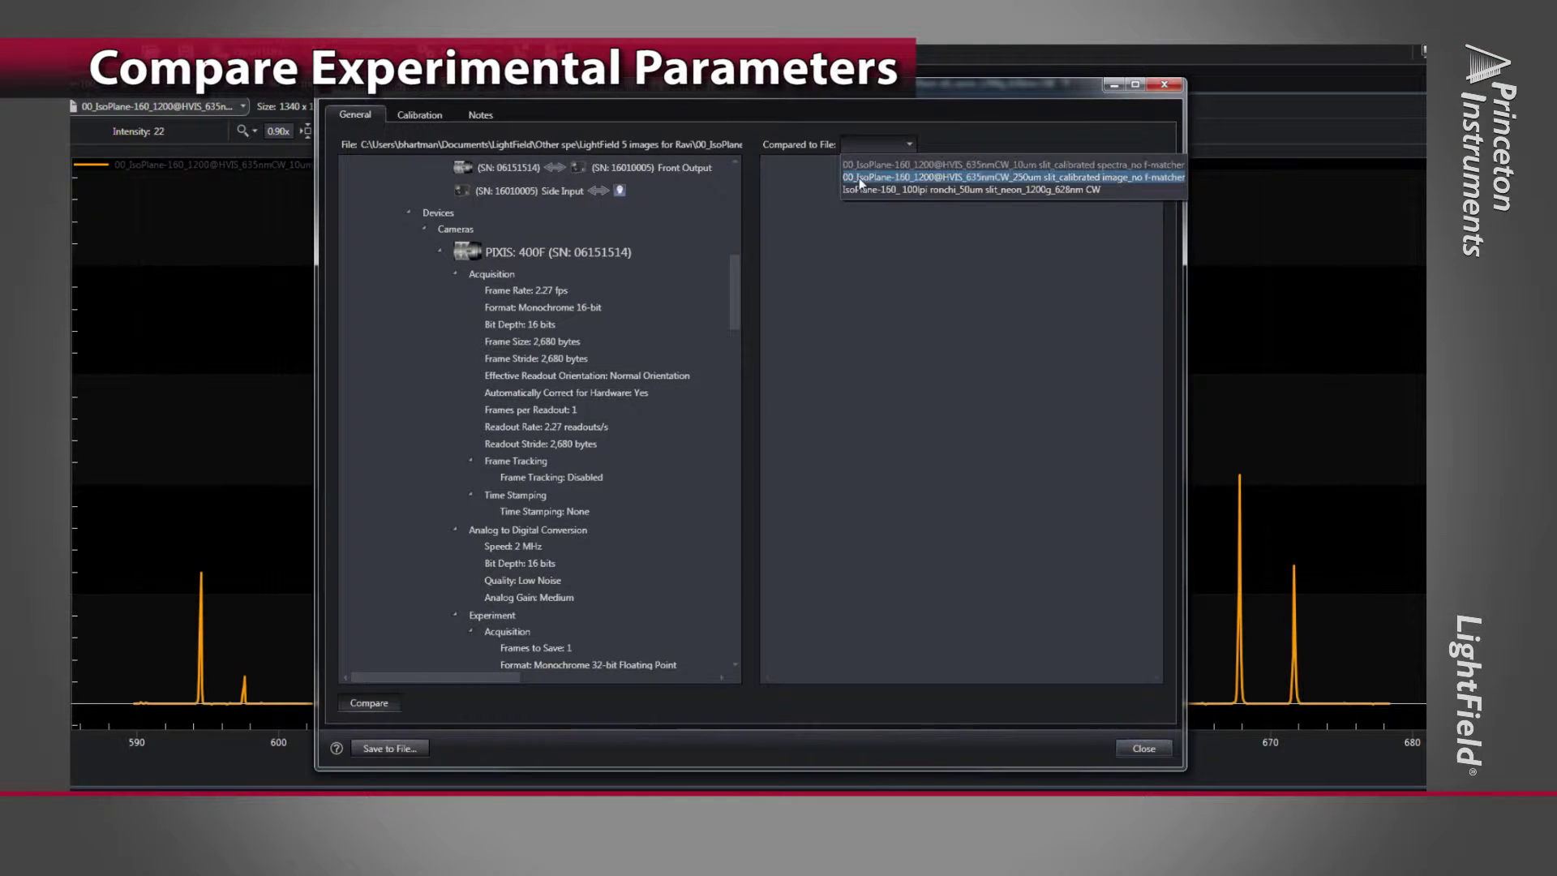
pyautogui.click(861, 178)
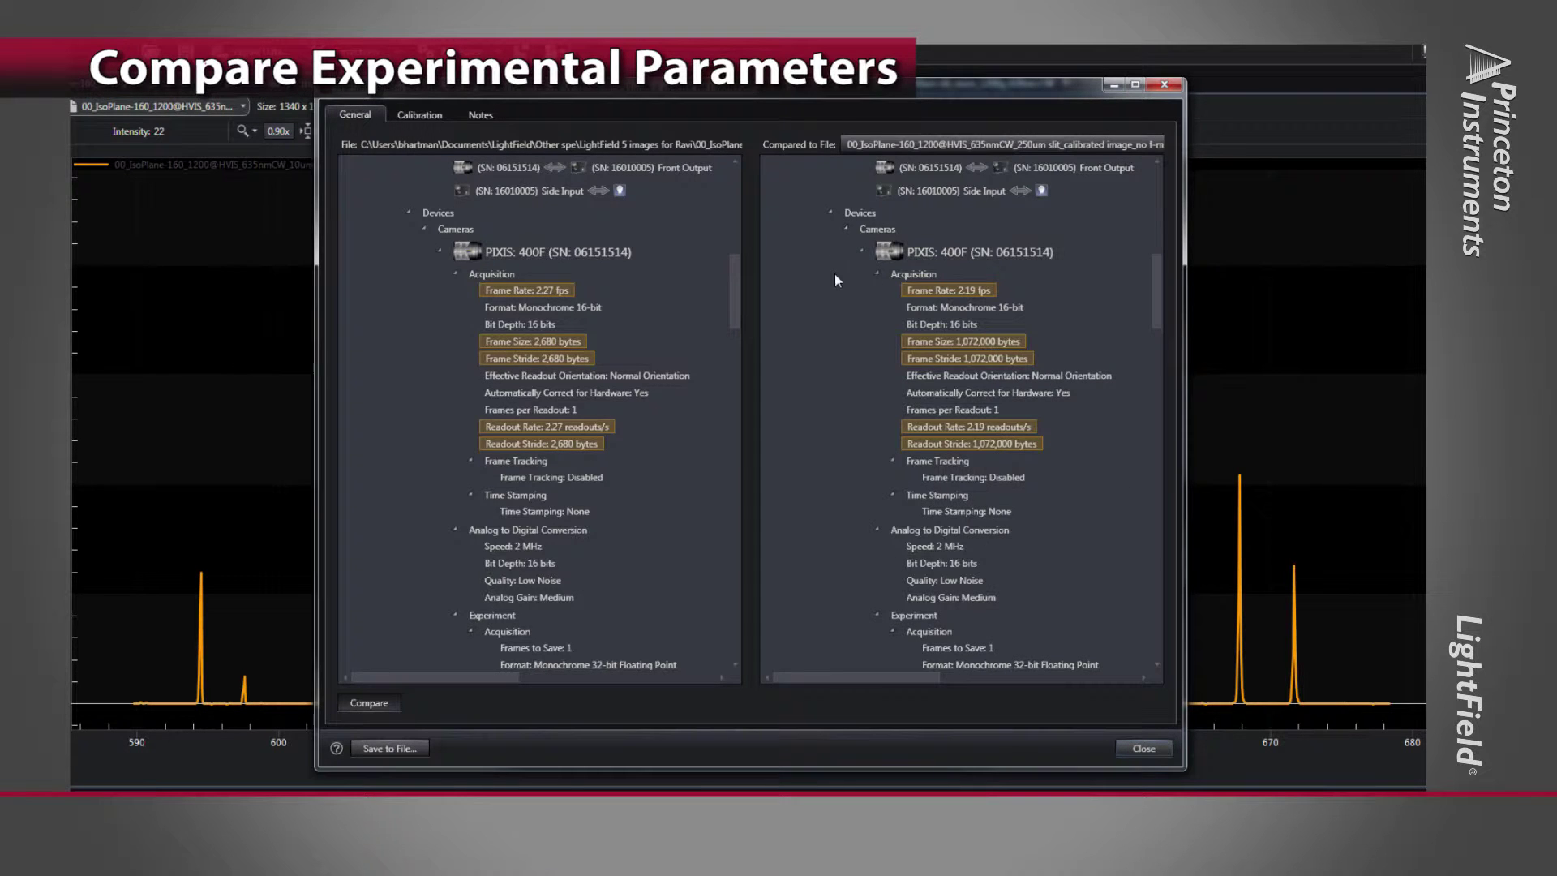
pyautogui.scroll(2, 813, 354)
pyautogui.scroll(1, 810, 352)
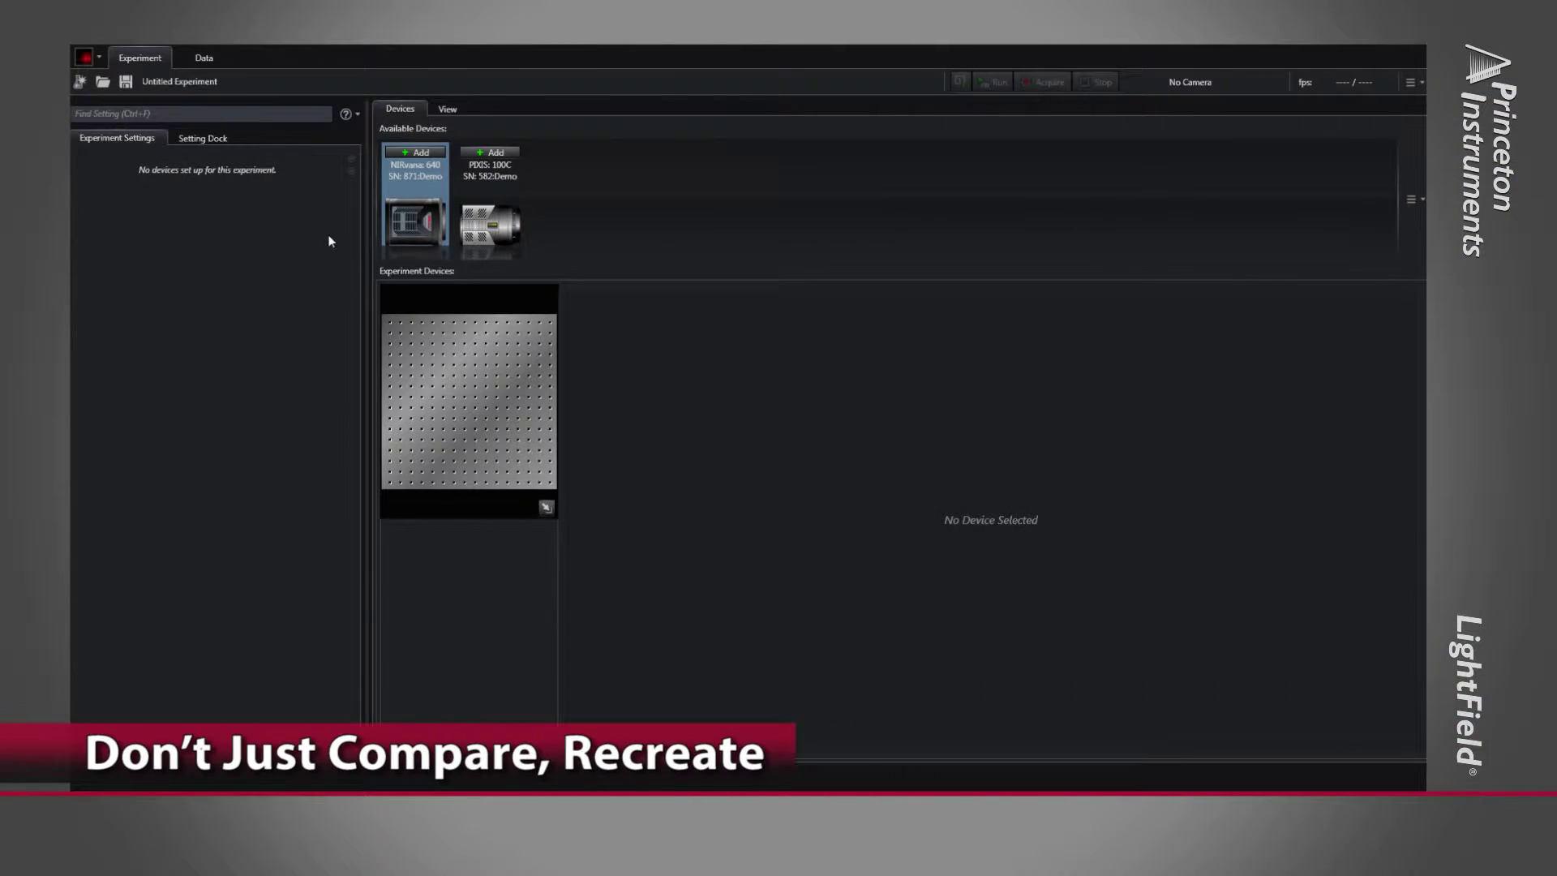
# - Switch to Test Data 2, review its file information, and load its experiment from the file
pyautogui.click(298, 78)
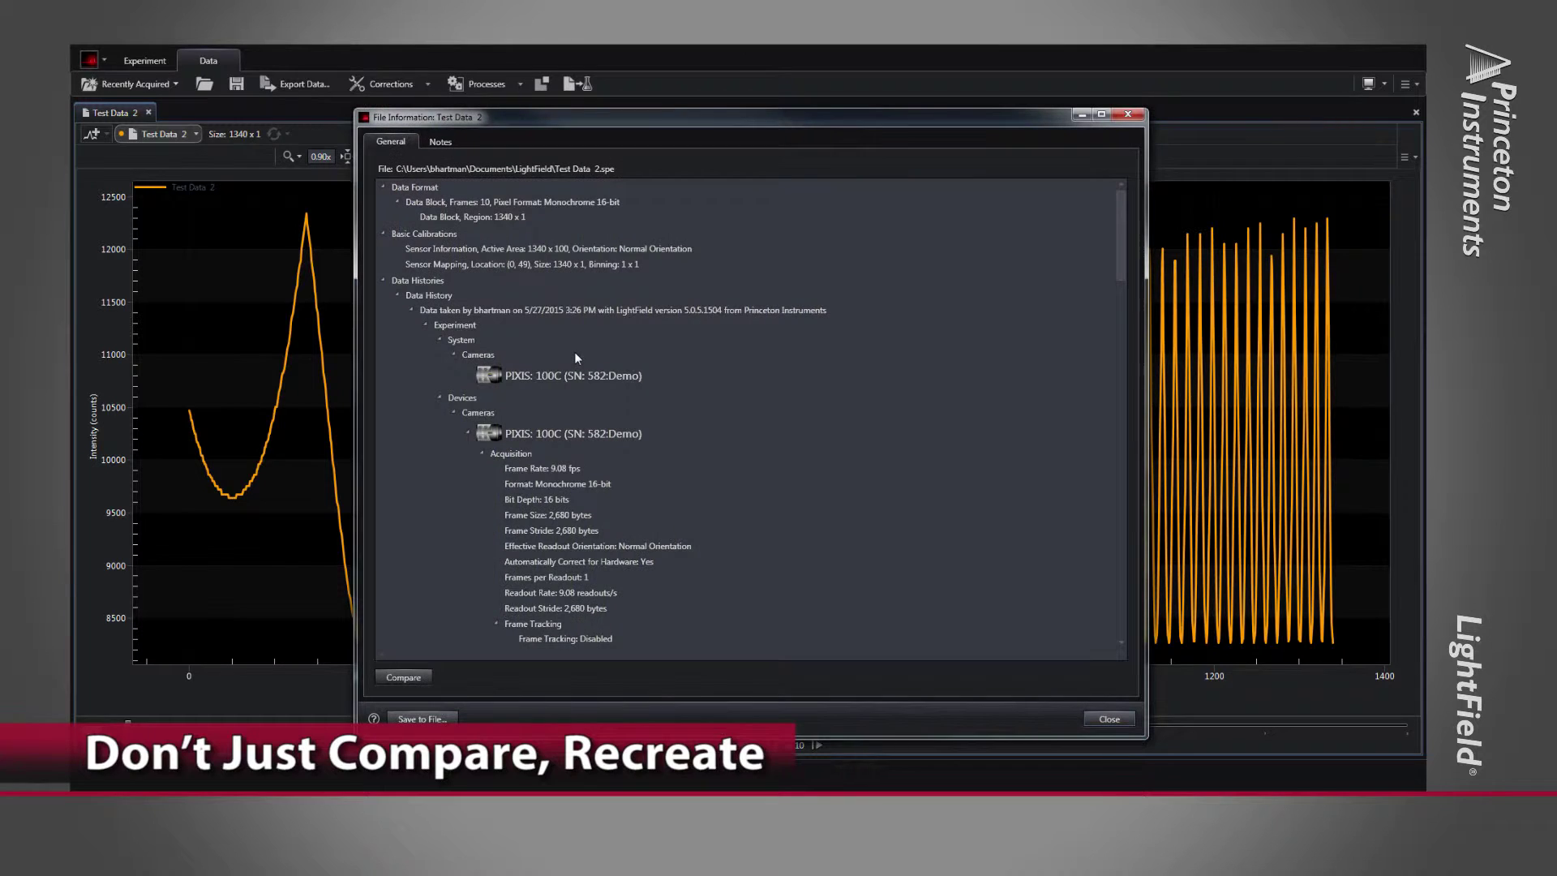
pyautogui.scroll(-2, 579, 357)
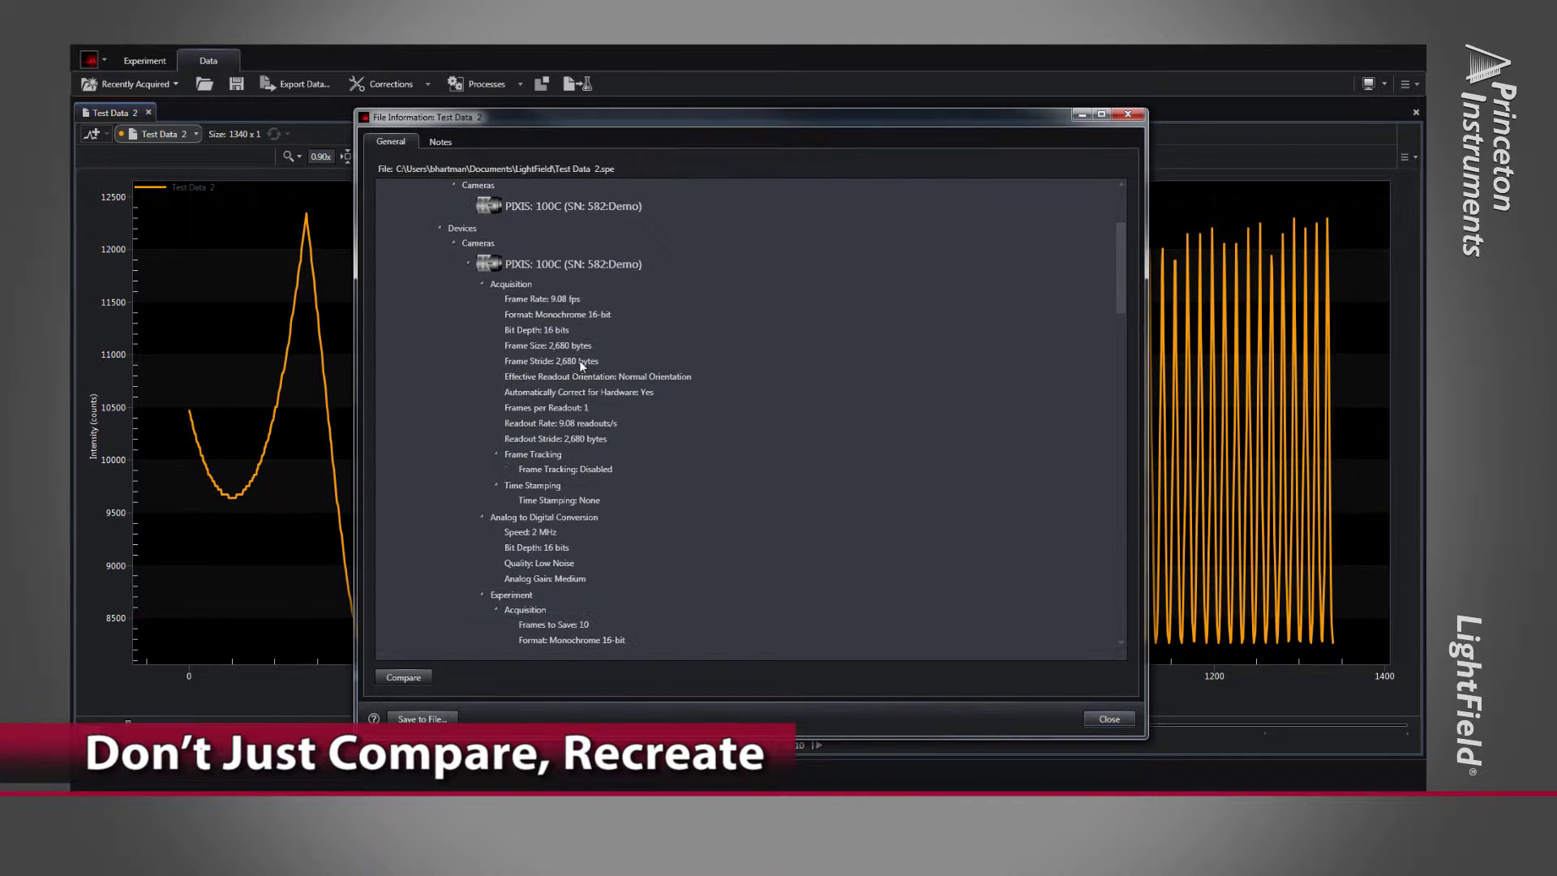
pyautogui.click(1111, 719)
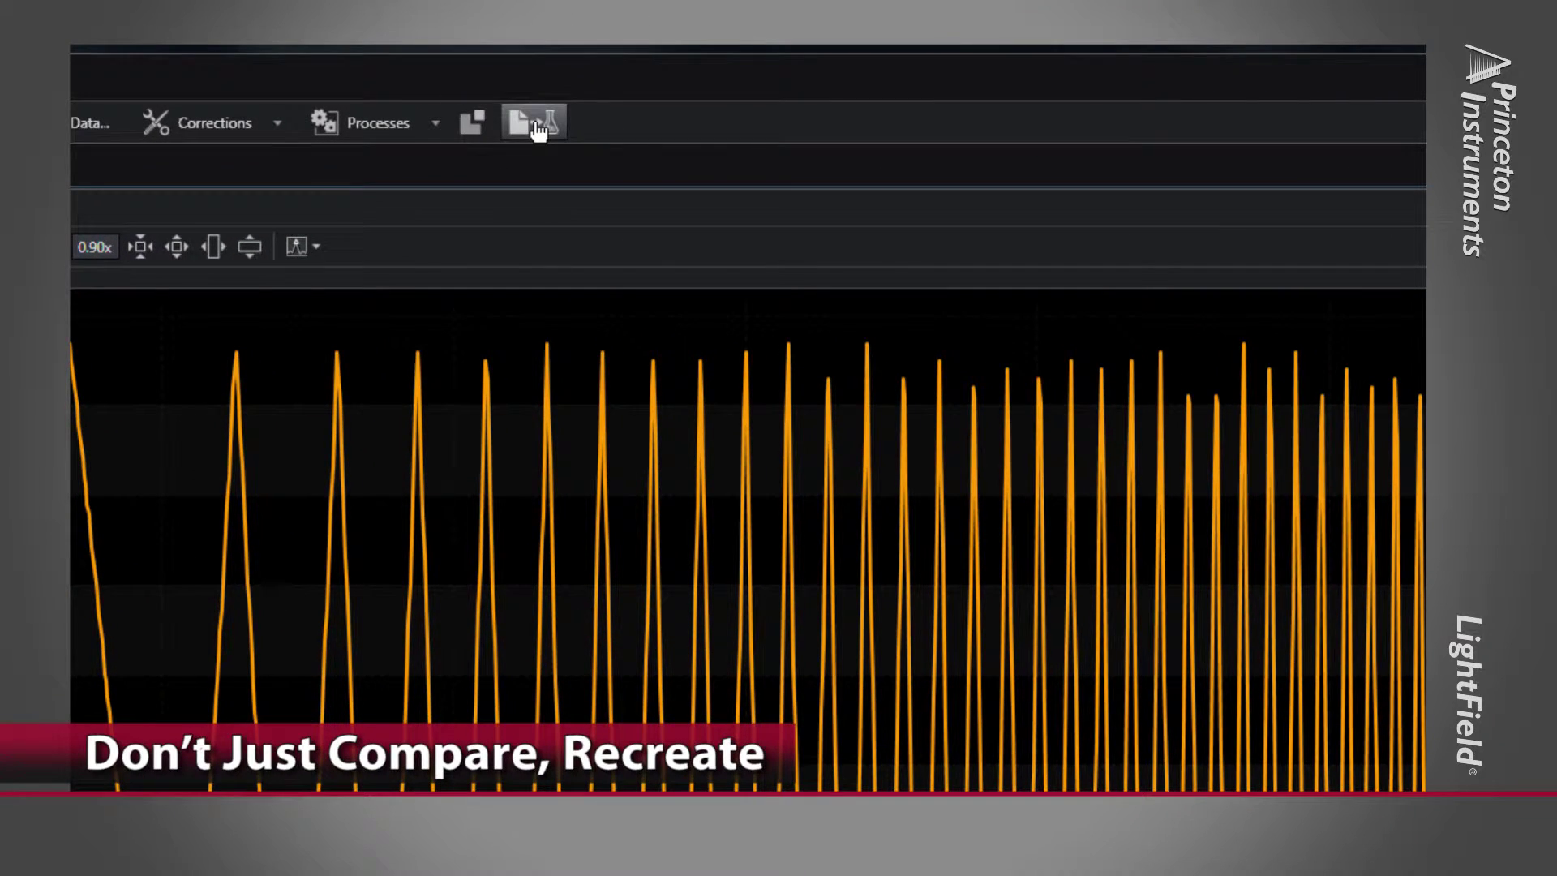
pyautogui.click(535, 124)
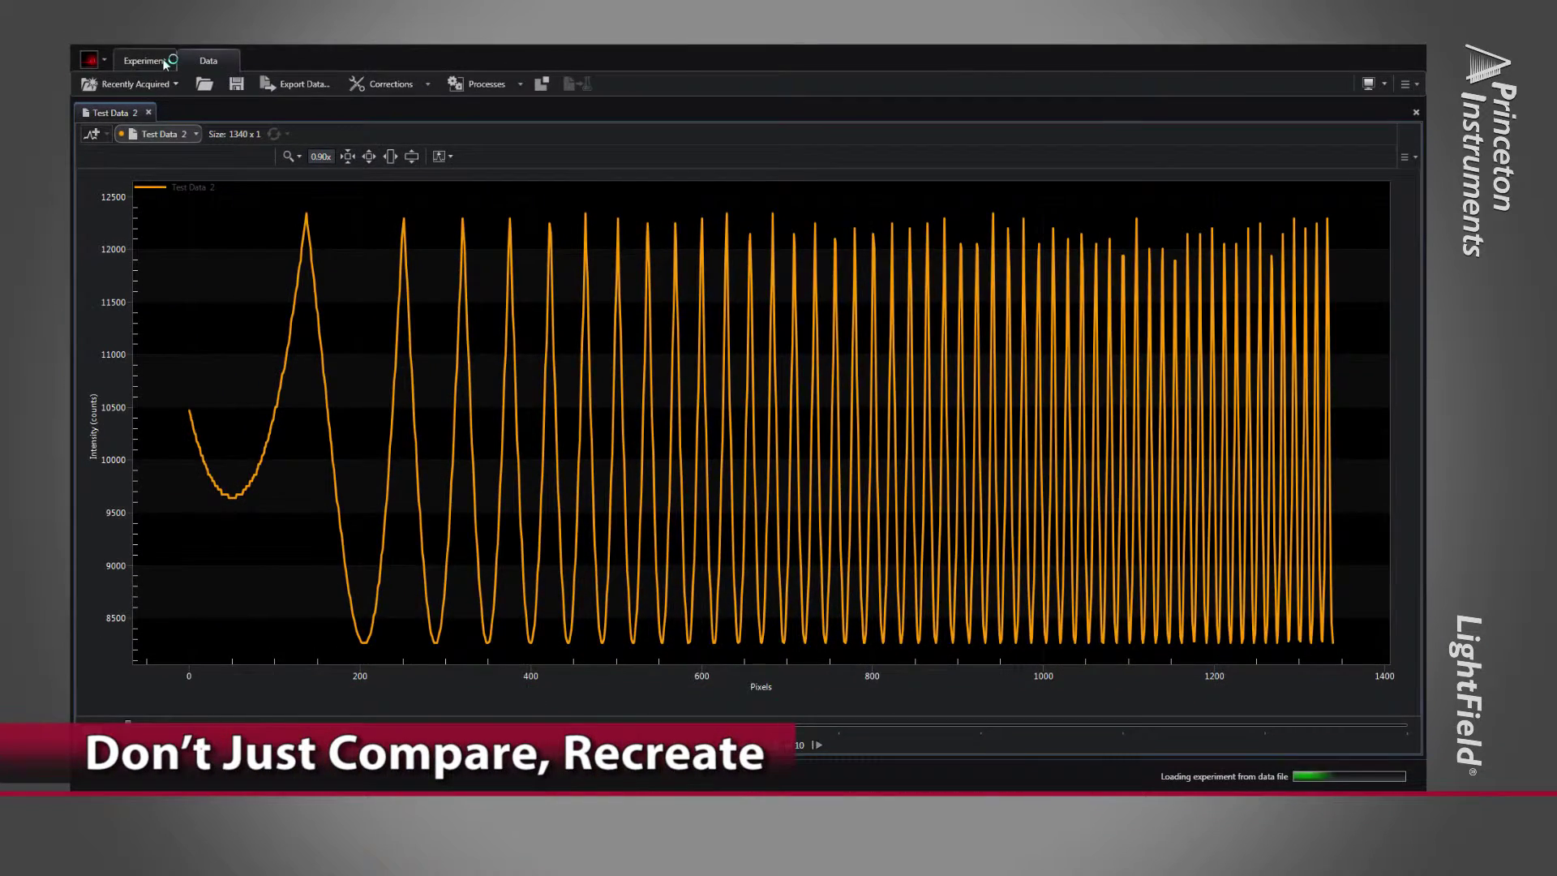
pyautogui.click(165, 63)
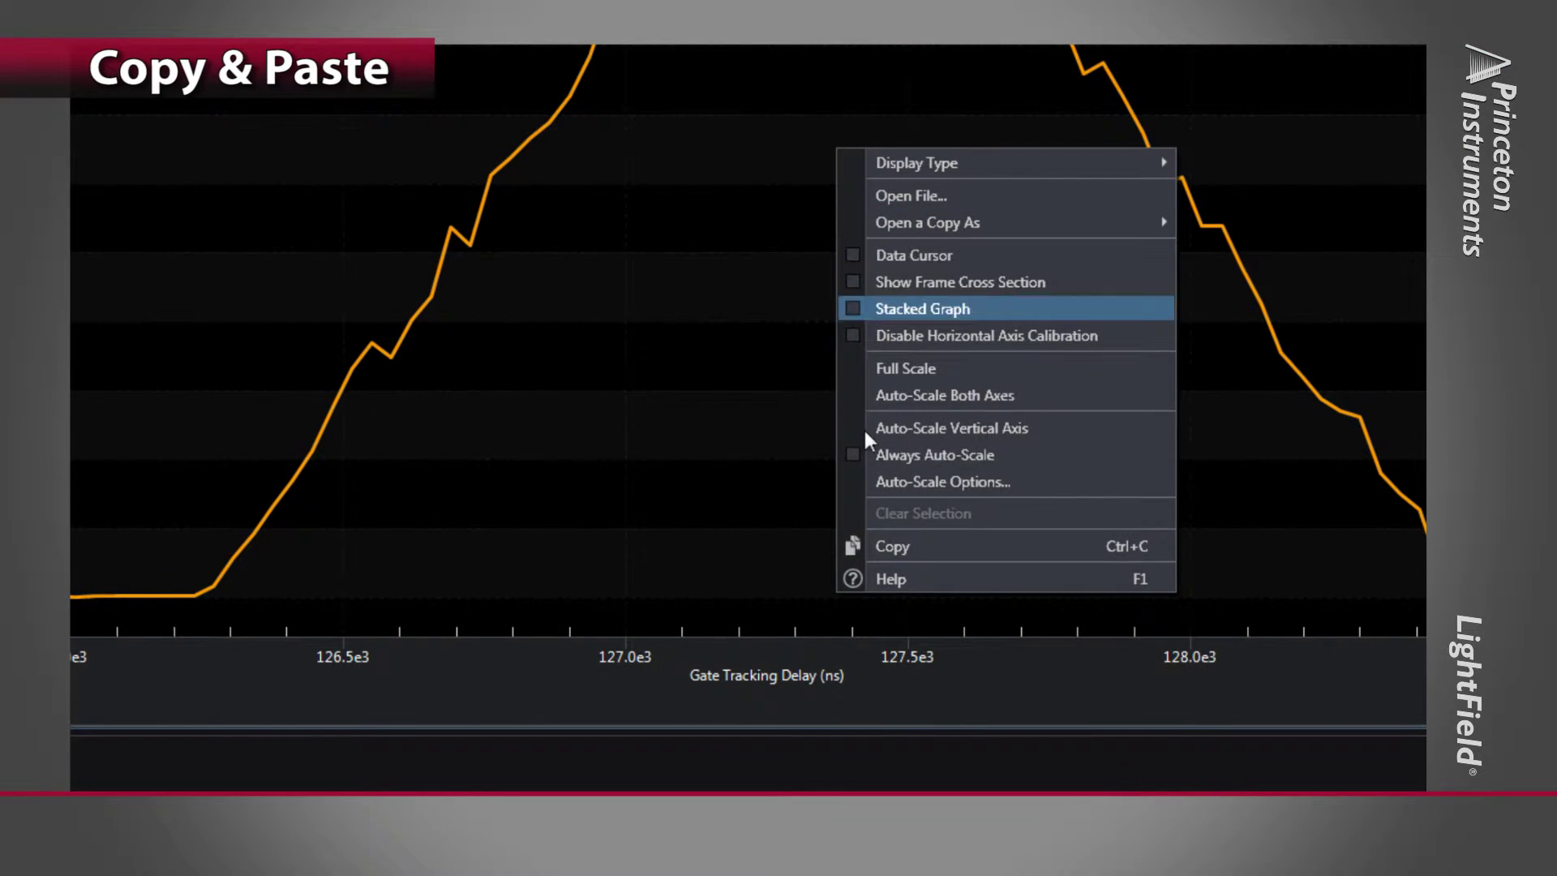
# - Copy the gate-delay graph, pasting it as a picture in Paint and as data columns in Excel
pyautogui.click(904, 543)
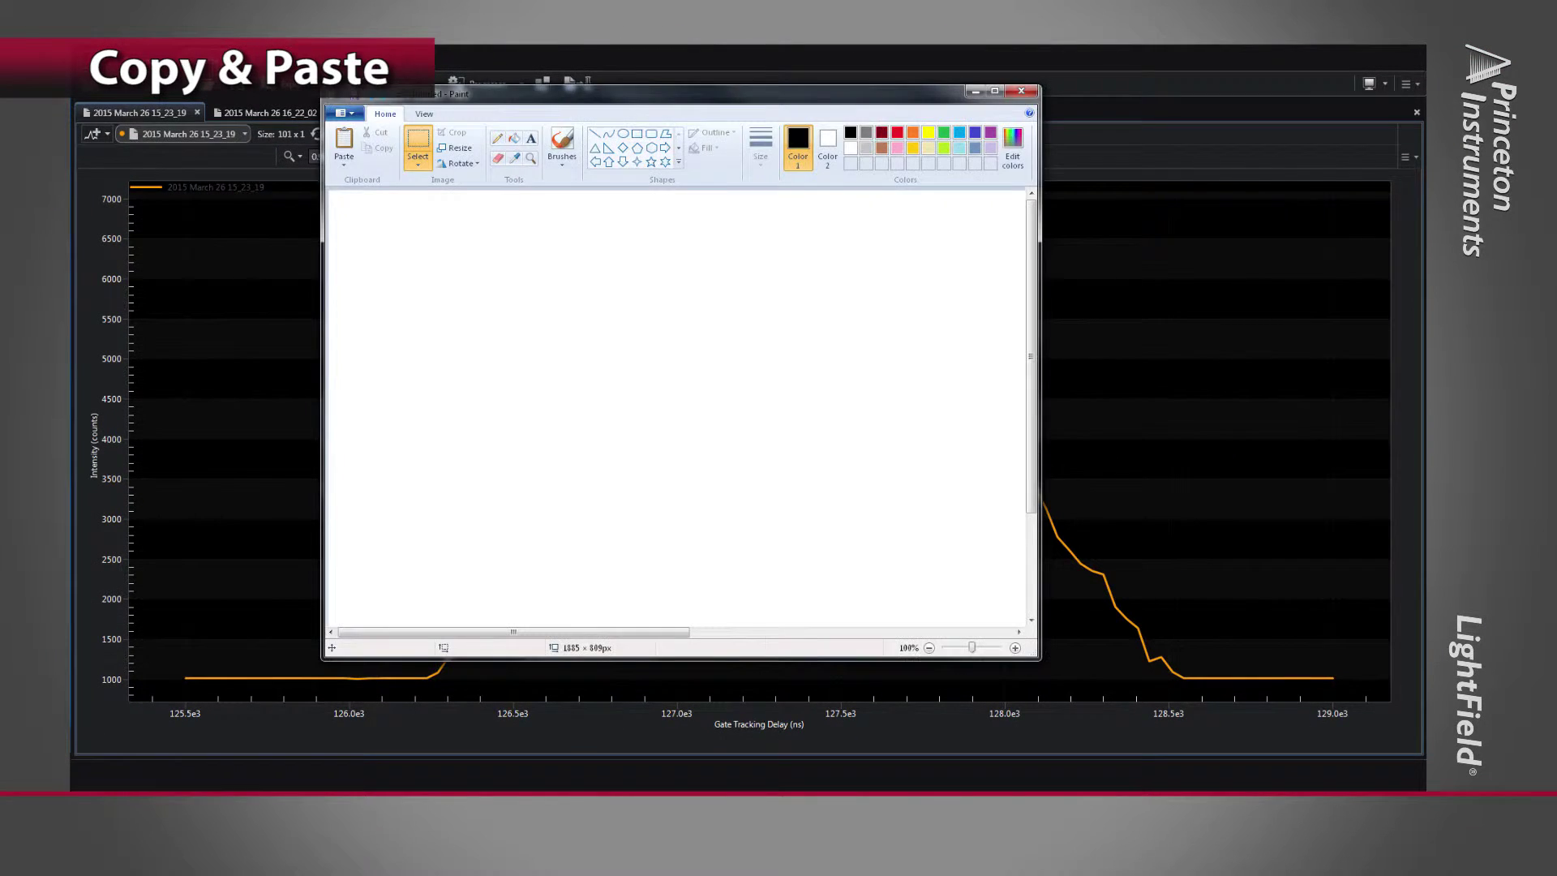
pyautogui.click(343, 141)
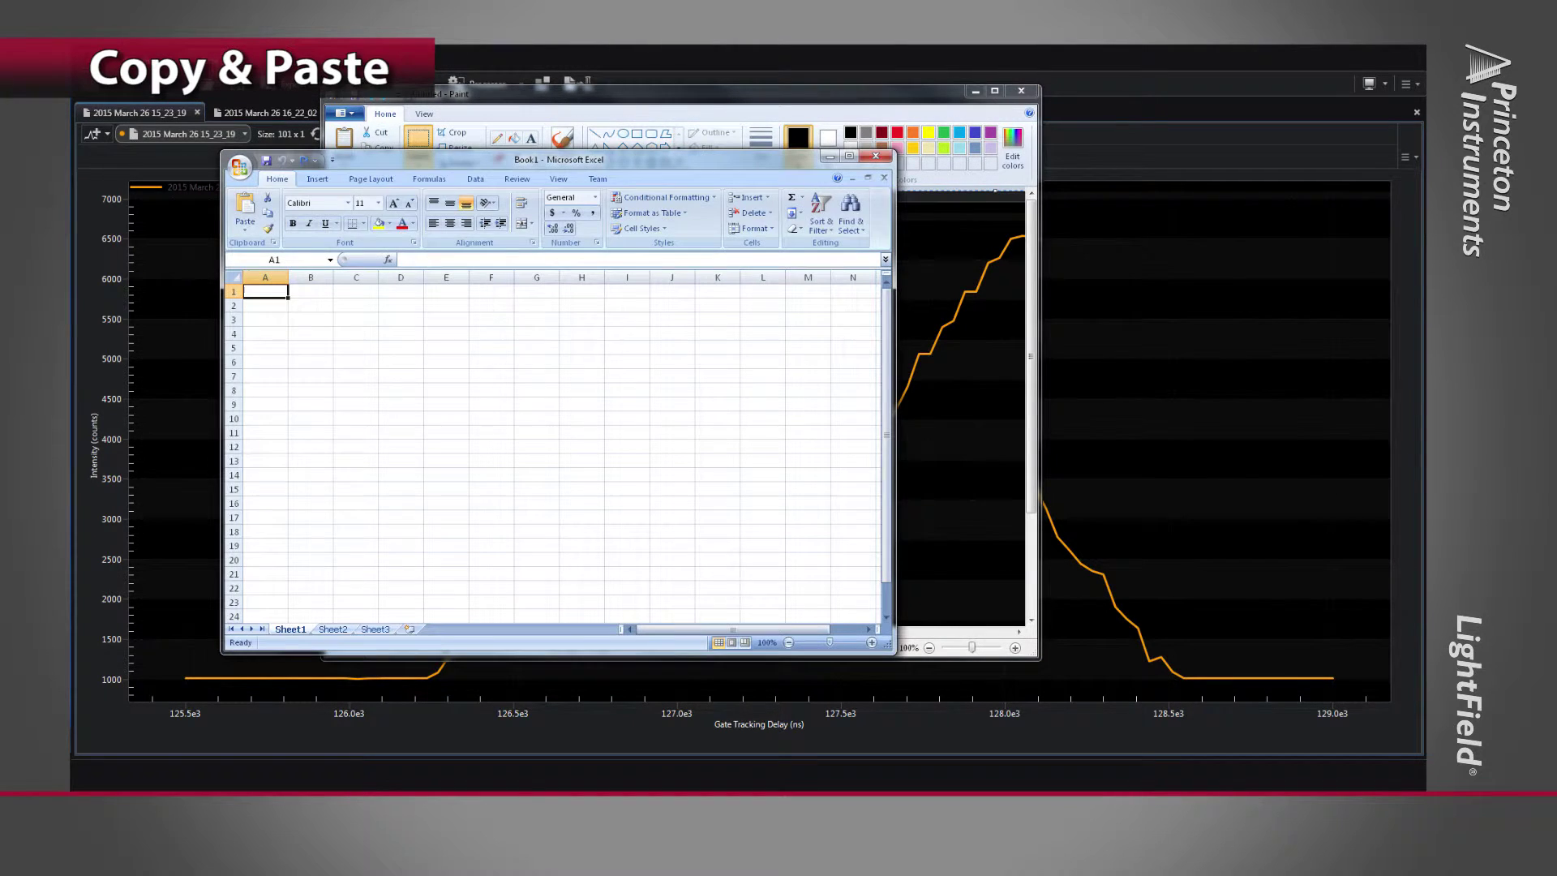
pyautogui.click(245, 209)
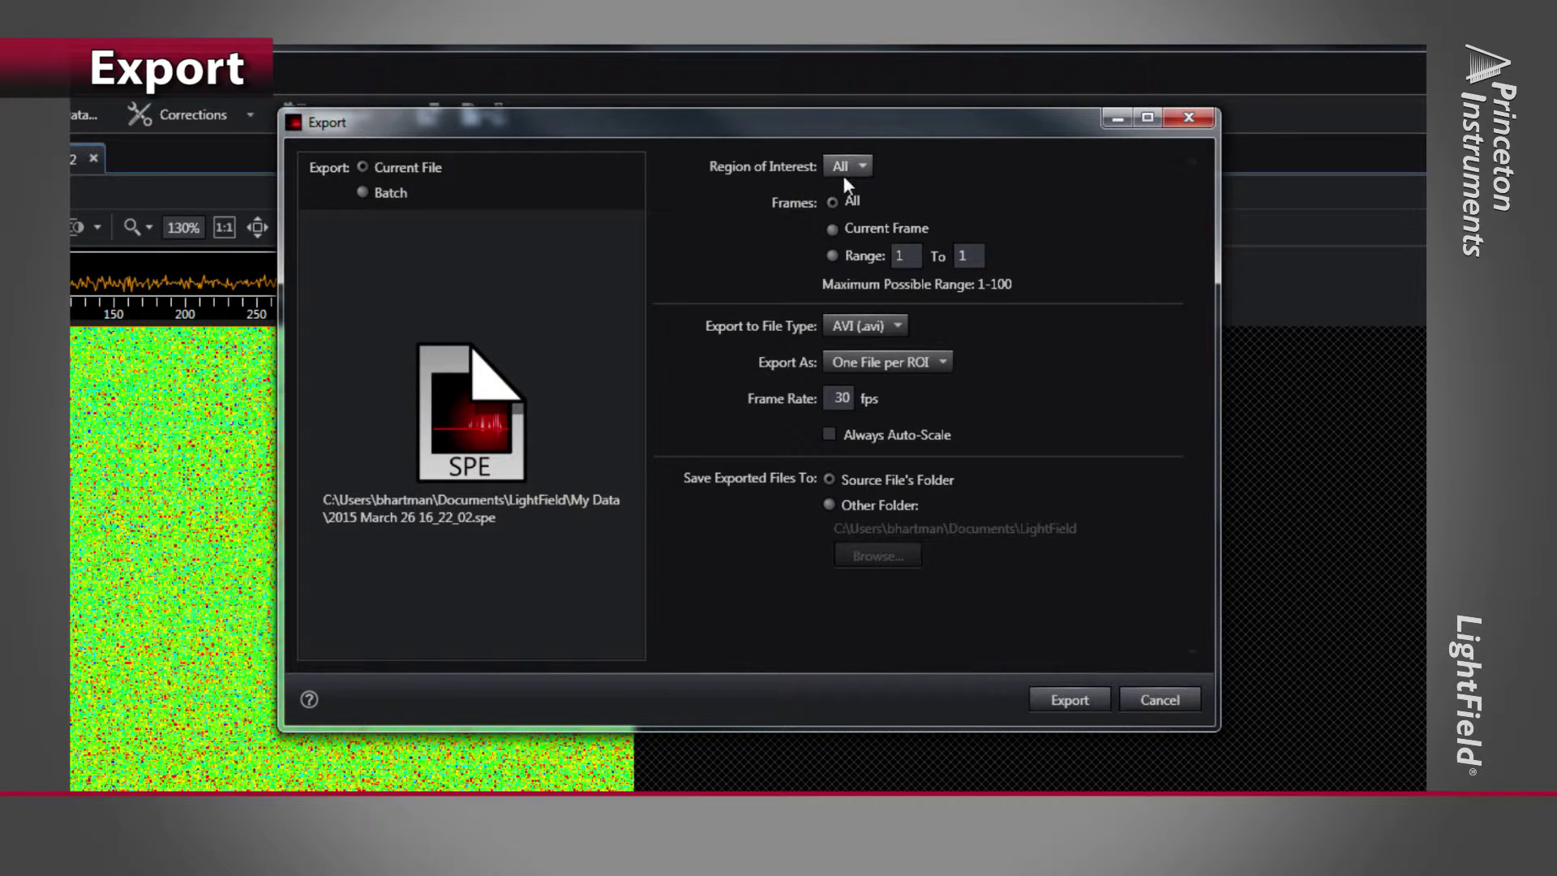
# - Keep AVI as the export file type and switch to batch export of both March 26 files
pyautogui.click(874, 327)
pyautogui.click(393, 194)
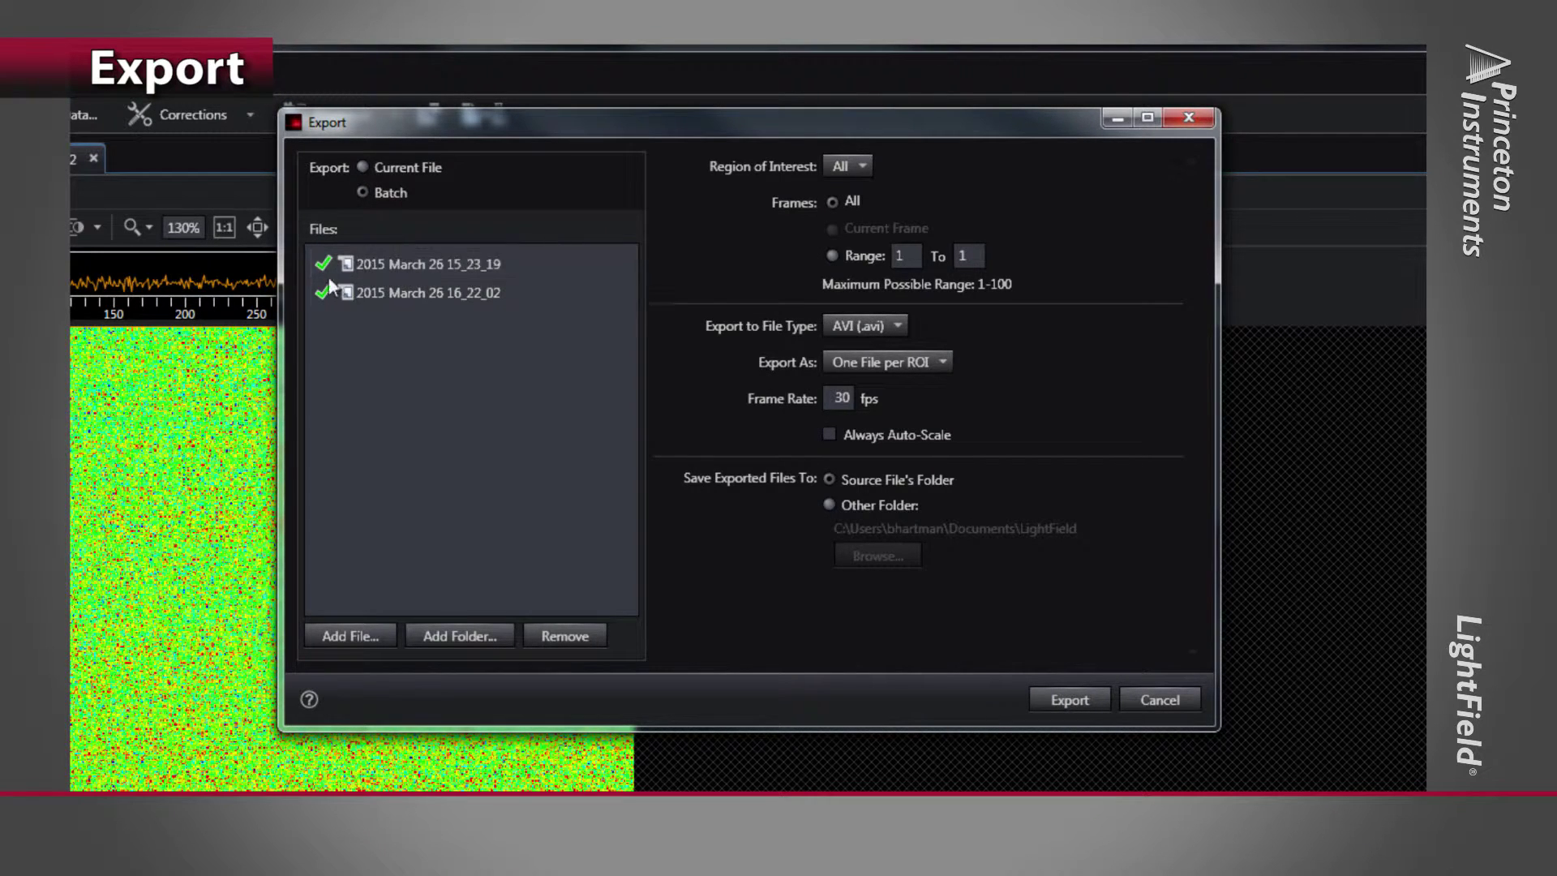